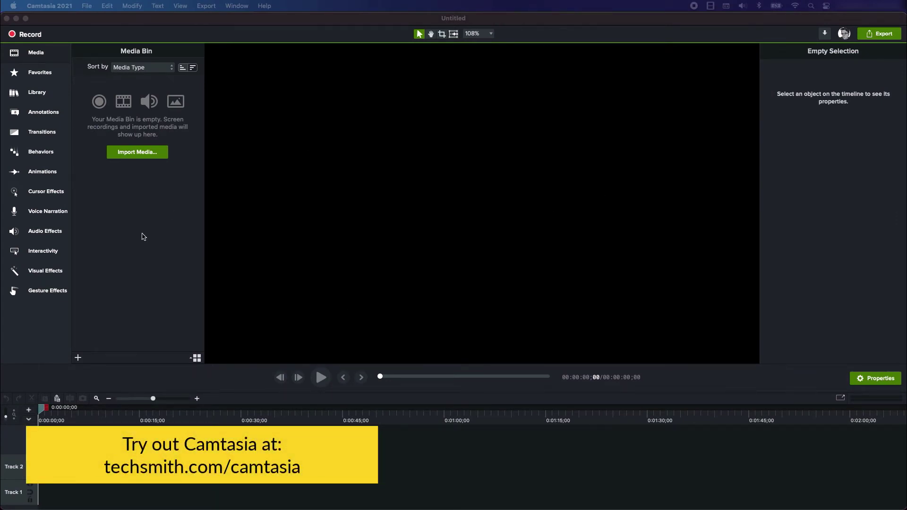
- Switch from Camtasia 2021 to Microsoft Word's blank document with Cmd+Tab
key(super+Tab)
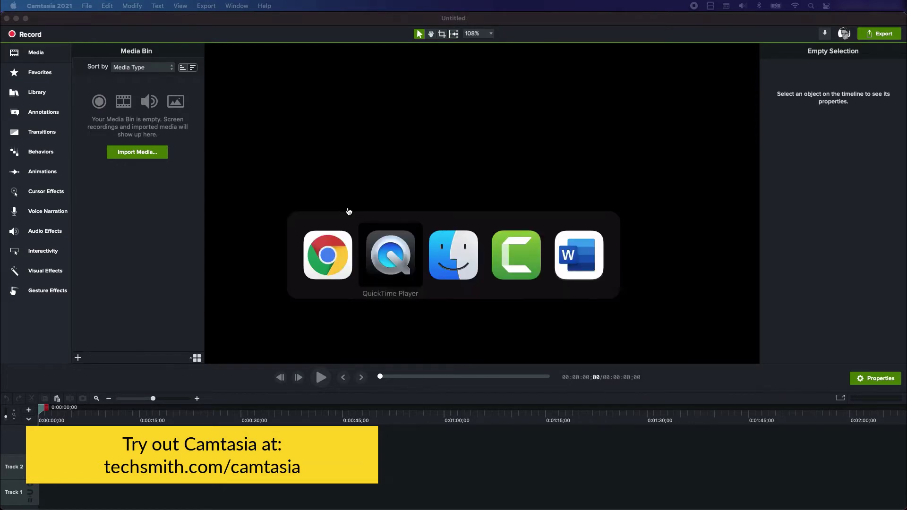
key(super+Tab)
key(super+Tab)
key(super+Tab)
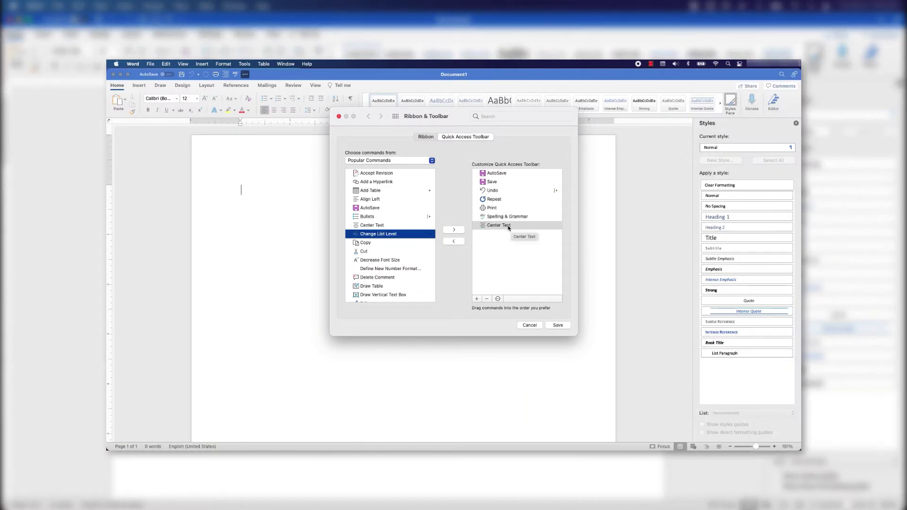
- Move Center Text above Spelling & Grammar in the Quick Access Toolbar list
drag(513, 228, 503, 219)
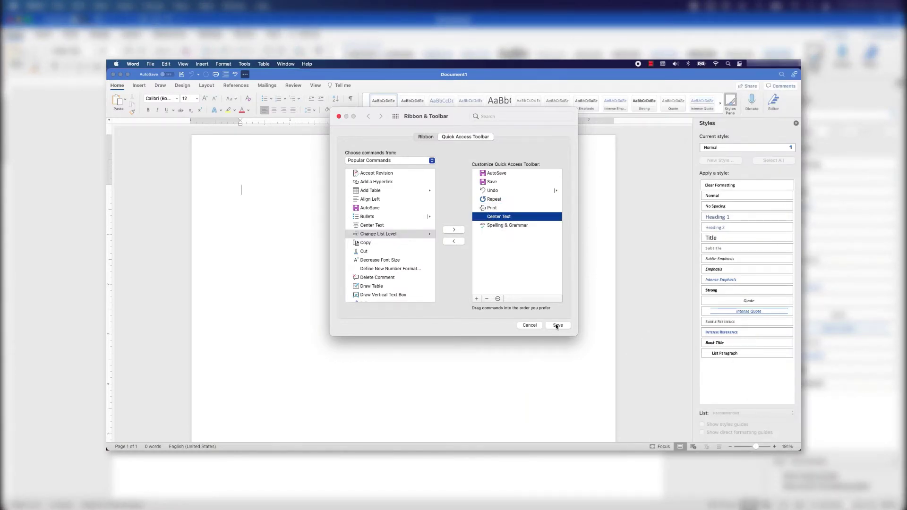
scroll(390, 236, down, 5)
scroll(390, 236, up, 3)
- Add Number List Default from All Commands to the Quick Access Toolbar and save
click(432, 161)
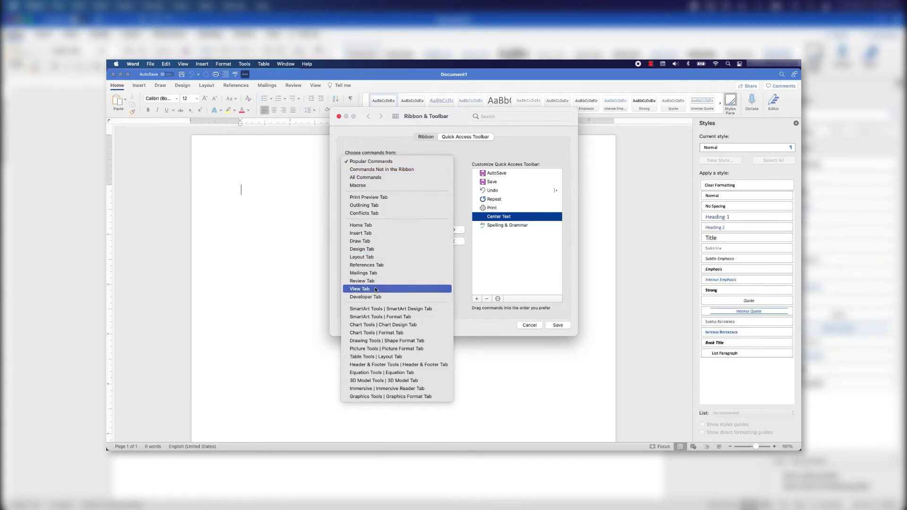
click(378, 178)
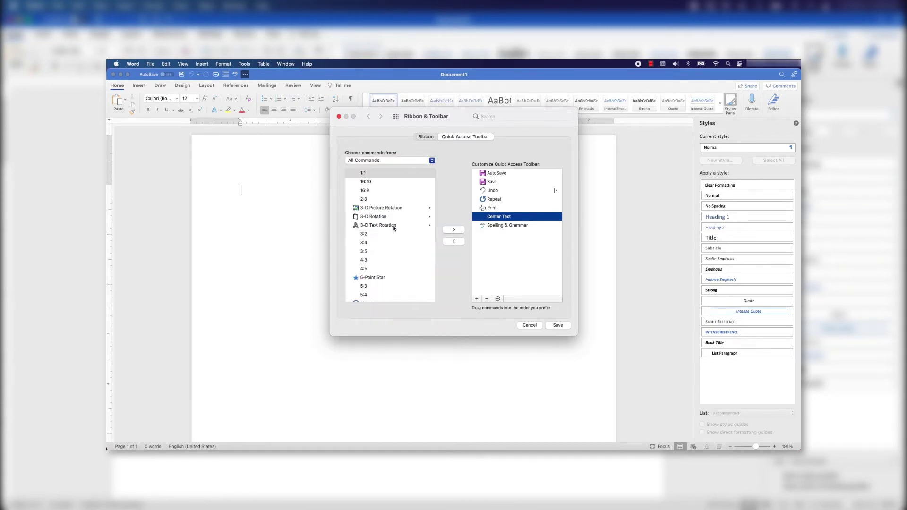
scroll(400, 252, down, 20)
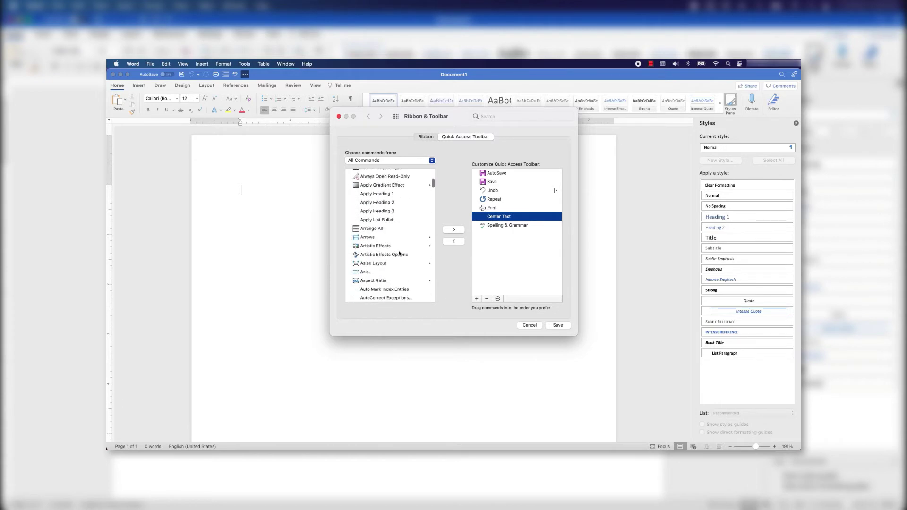
click(381, 217)
drag(381, 217, 509, 238)
click(552, 325)
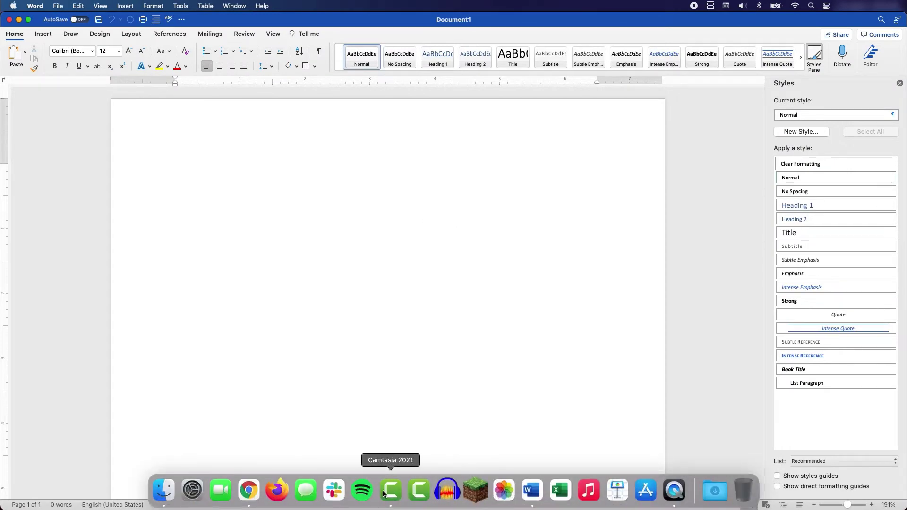
- Set up a new Camtasia screen recording using the Rode Podcaster microphone
click(391, 493)
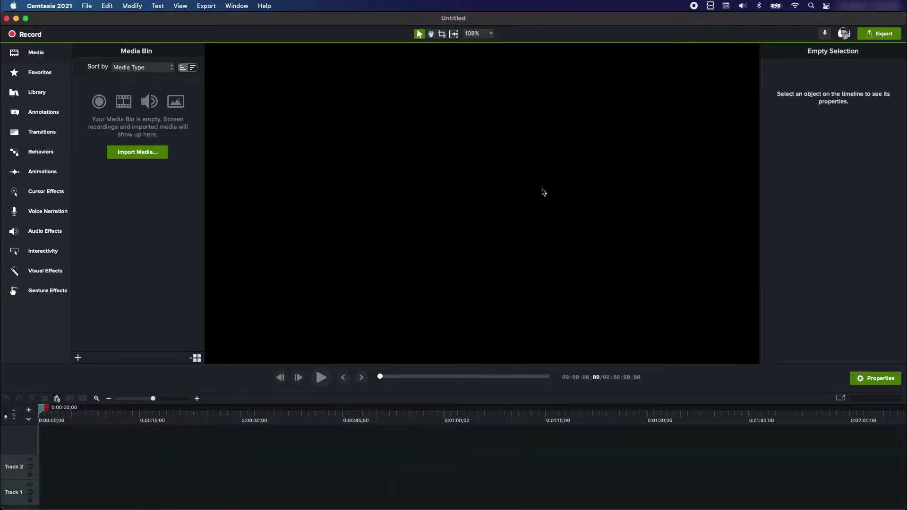
click(30, 37)
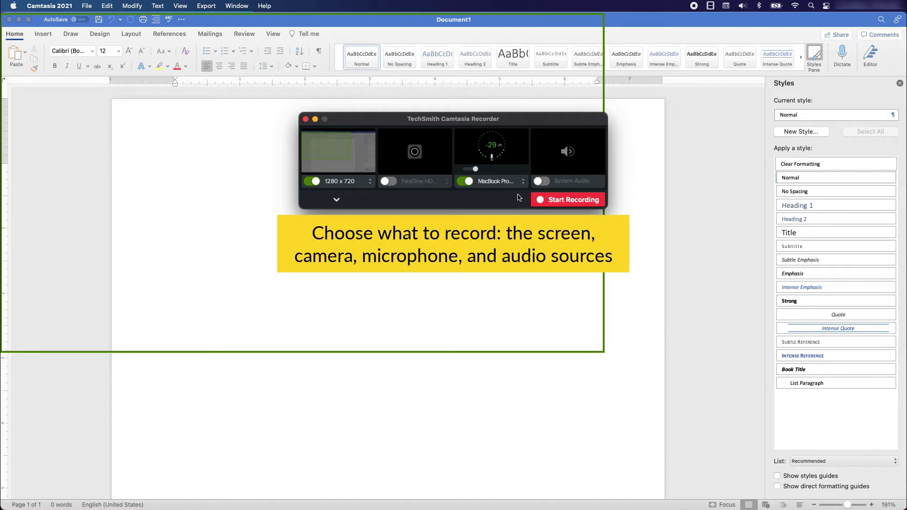
click(479, 183)
click(495, 194)
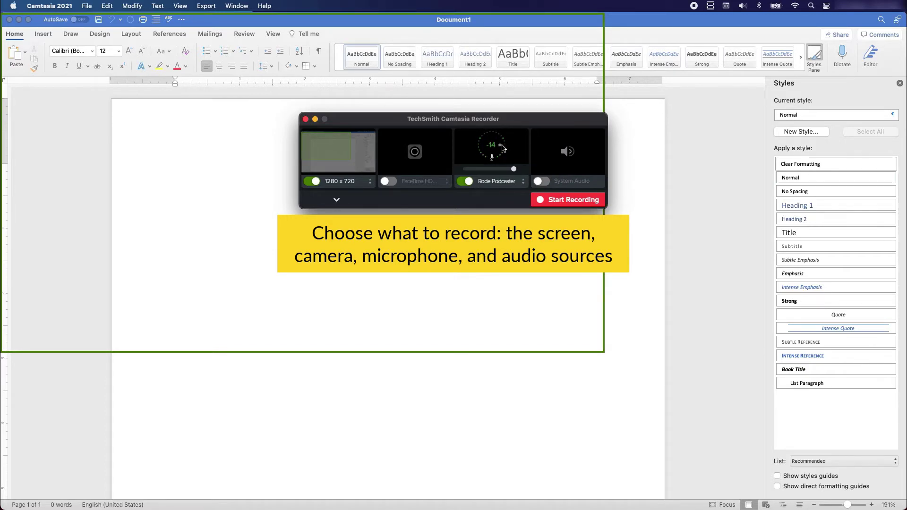
- Record the full LG FULL HD screen and start the recording
click(348, 183)
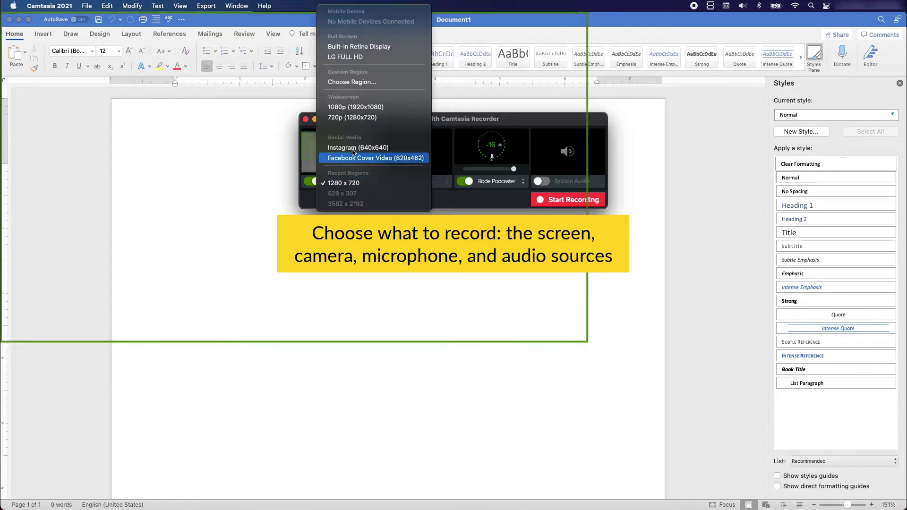
click(353, 57)
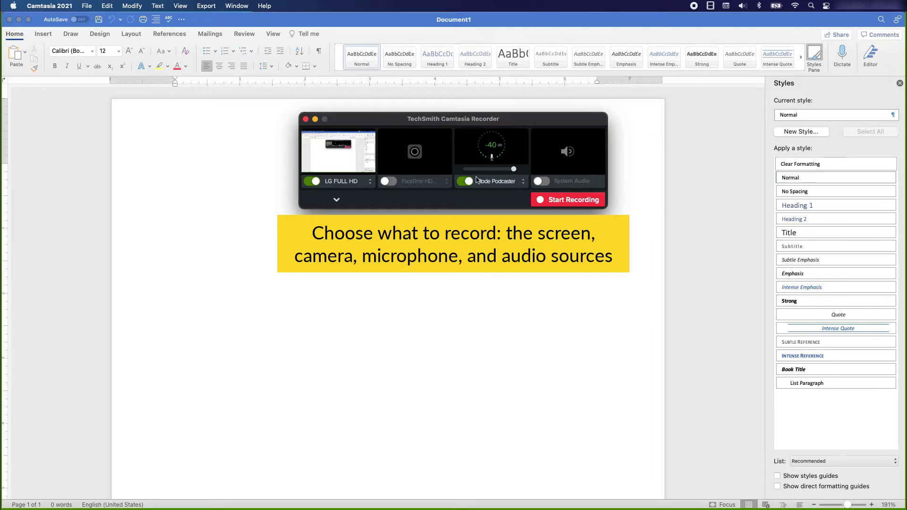
click(560, 202)
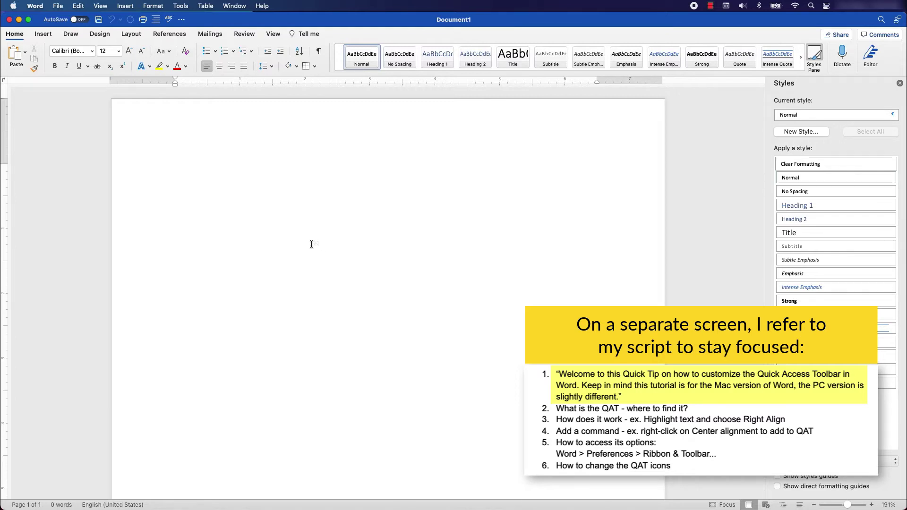
- Add Save As to the Quick Access Toolbar, then remove it again
click(182, 20)
click(208, 84)
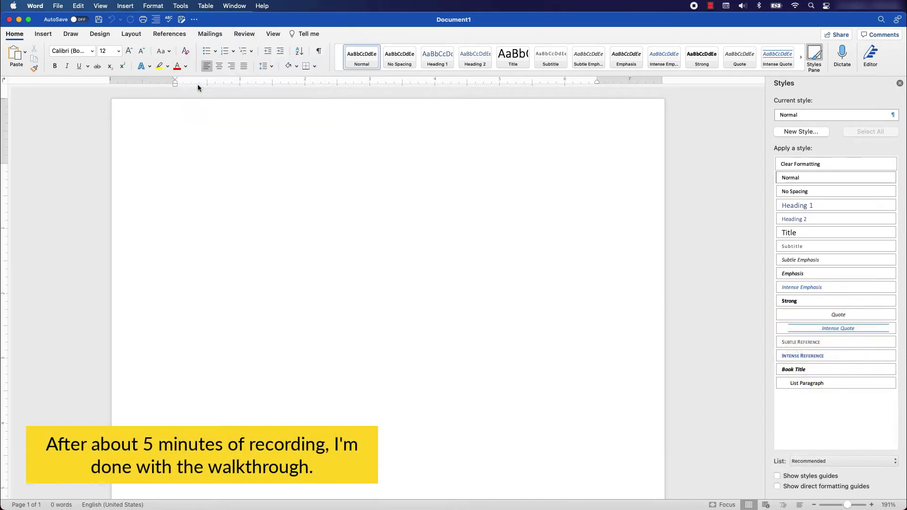
click(195, 19)
click(206, 85)
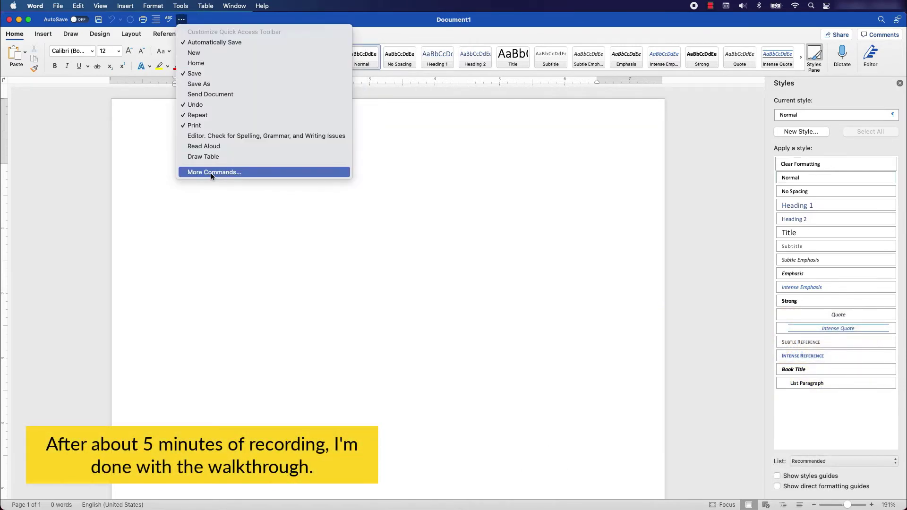
- Add Center Text to the Quick Access Toolbar, above Spelling & Grammar
click(243, 173)
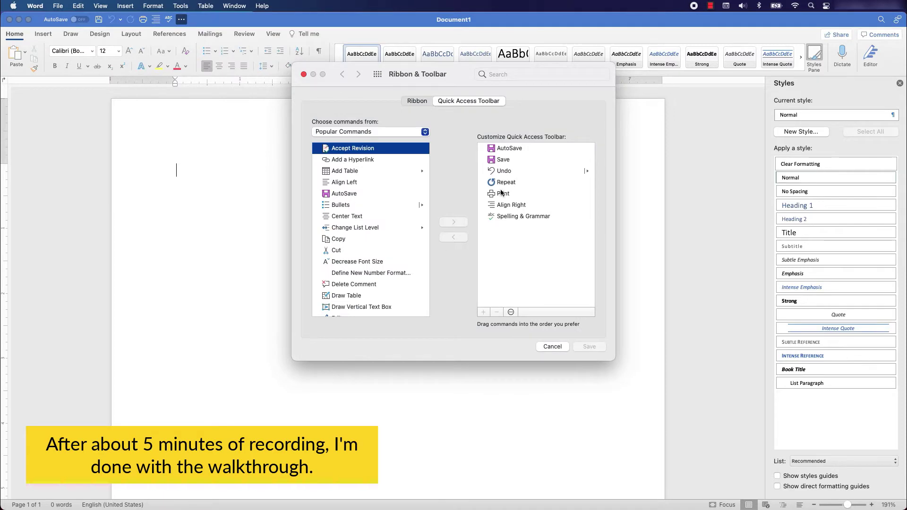
click(351, 217)
click(454, 222)
drag(527, 217, 523, 204)
- Add Number List Default from All Commands to the toolbar and save the changes
click(426, 132)
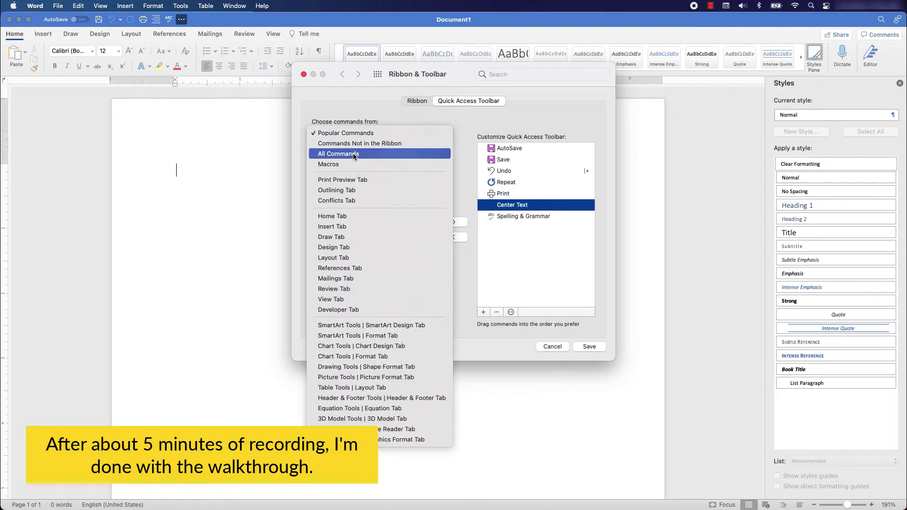
click(339, 154)
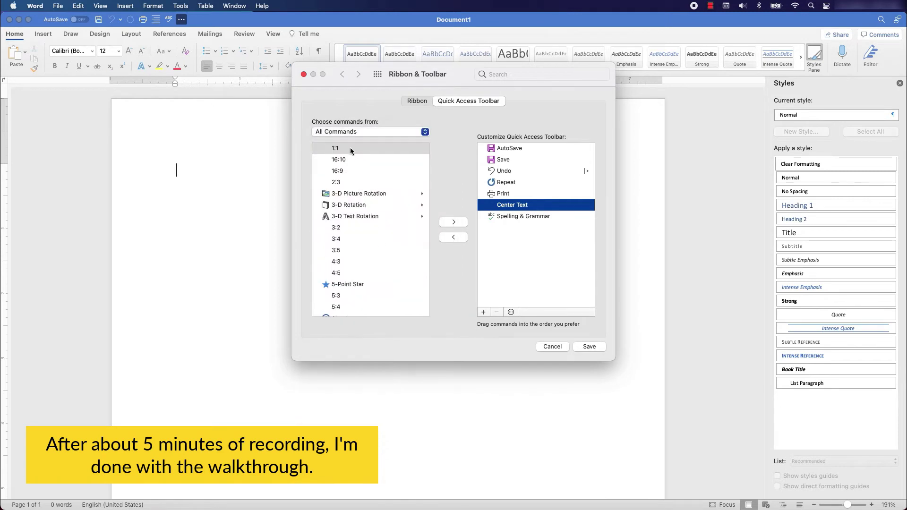
scroll(428, 163, down, 10)
scroll(428, 163, down, 15)
click(359, 219)
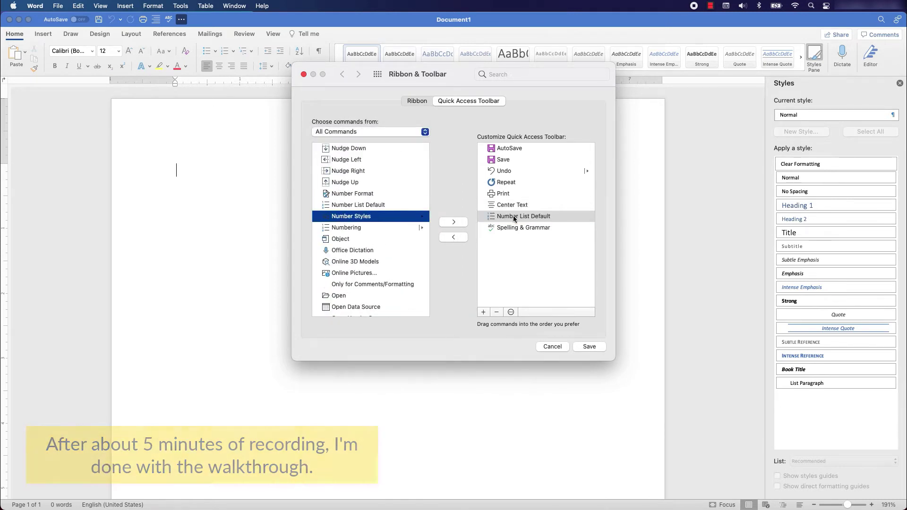
click(454, 223)
click(590, 346)
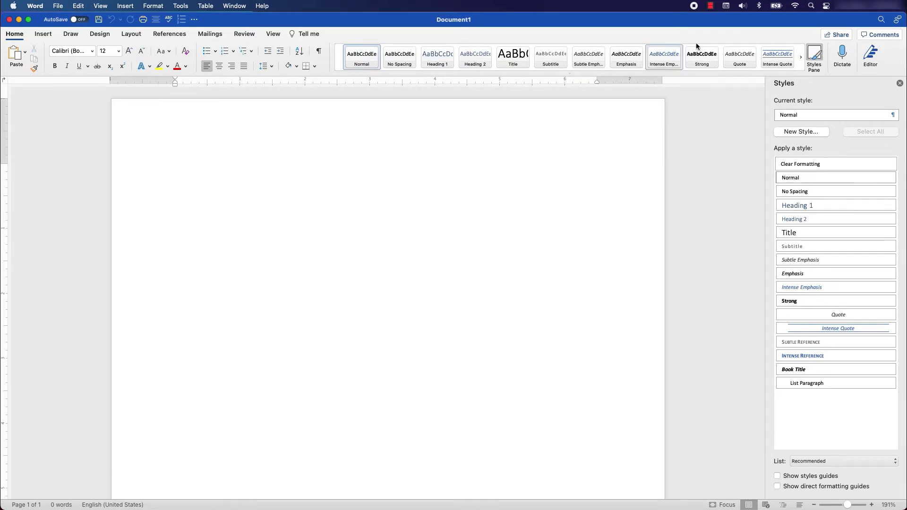
- Stop the screen recording from the Camtasia menu-bar recording icon
click(712, 7)
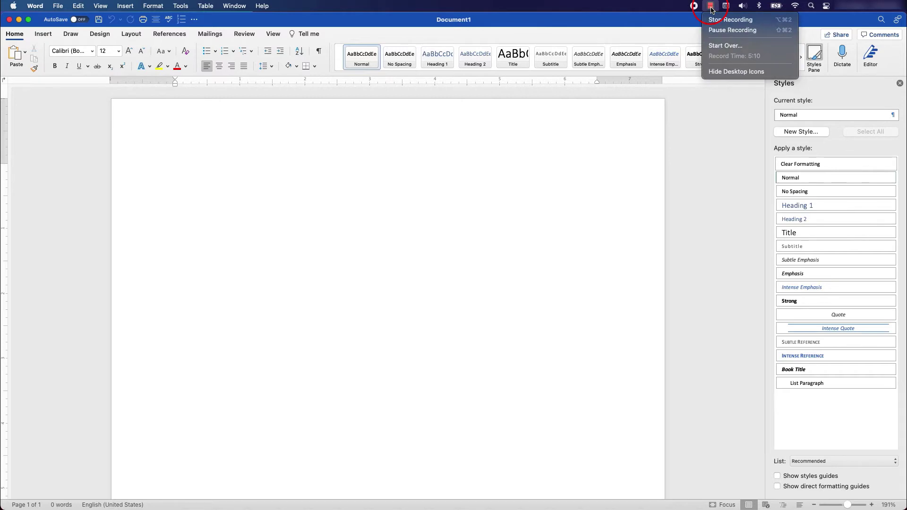
click(741, 20)
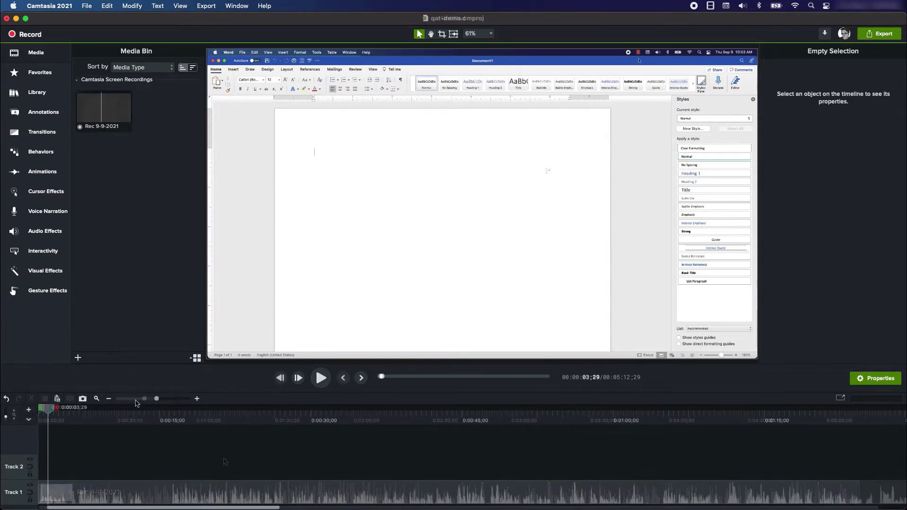
- Zoom the timeline in, then back out to see the whole clip
drag(144, 399, 181, 399)
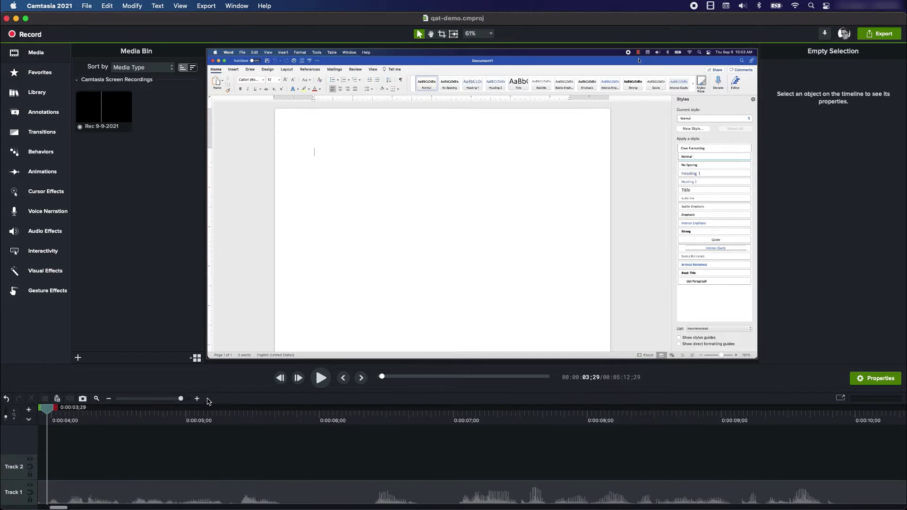
click(198, 399)
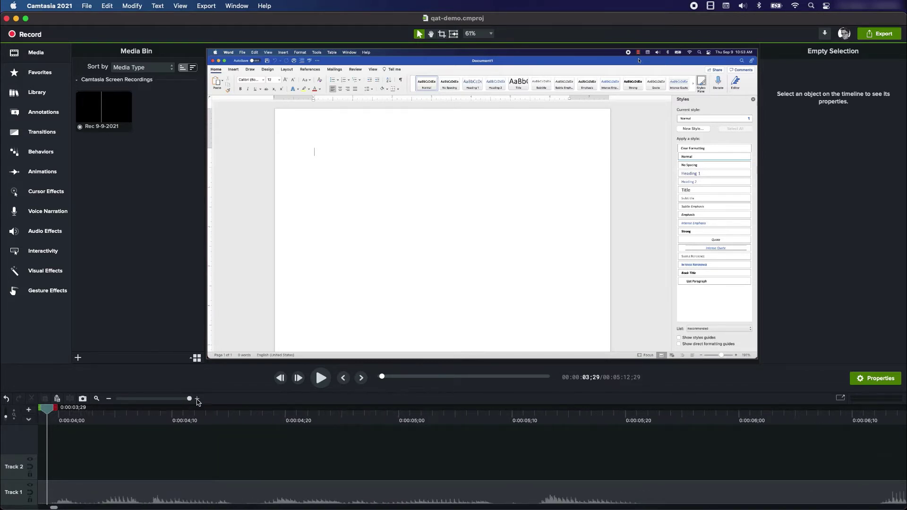
click(109, 399)
click(110, 399)
click(109, 399)
click(109, 399)
click(109, 399)
click(110, 399)
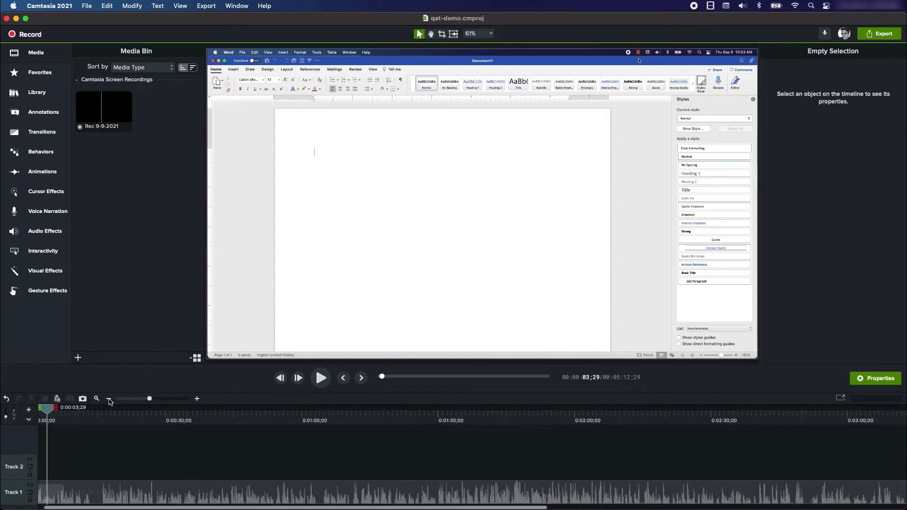
click(109, 400)
click(109, 399)
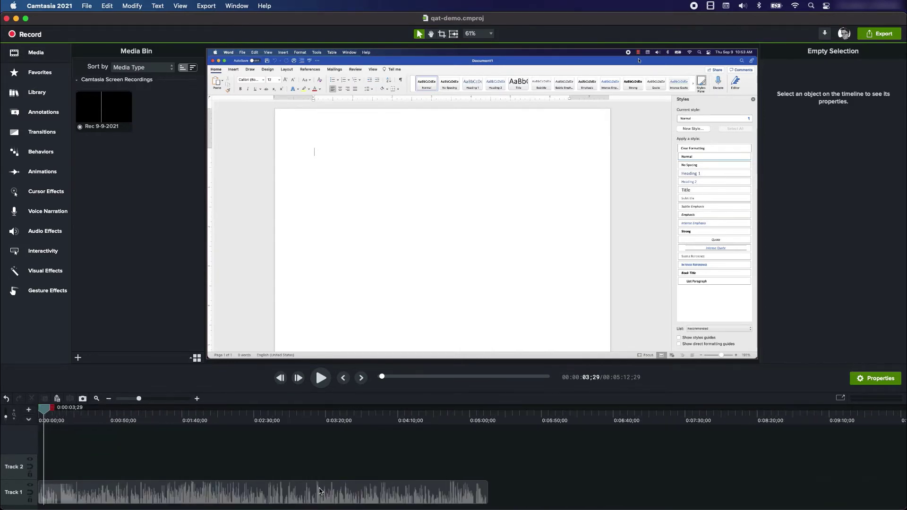
drag(140, 402, 137, 402)
- Zoom the timeline to 5-second ticks and move the playhead near the clip's start
drag(47, 412, 59, 414)
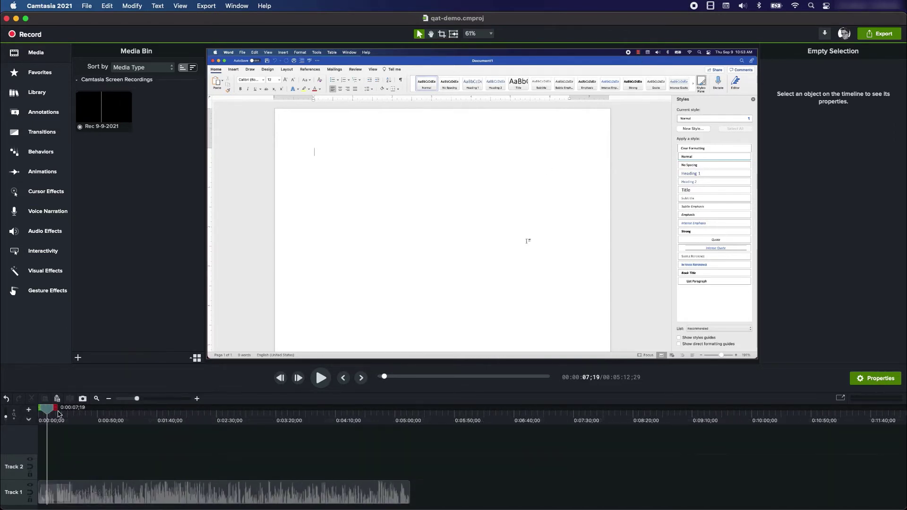
click(163, 399)
scroll(101, 435, left, 5)
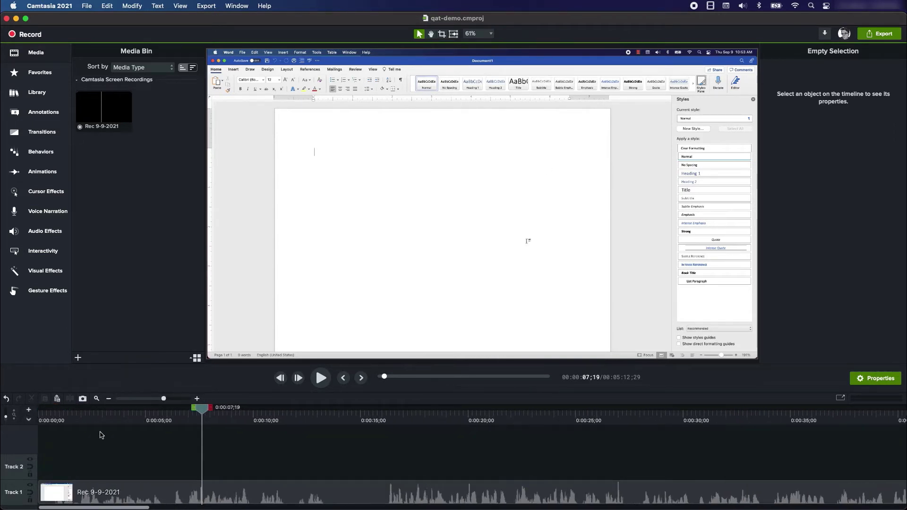
drag(100, 416, 370, 447)
- Split the Rec 9-9-2021 clip at about 0:00:15 with Edit > Split
click(128, 490)
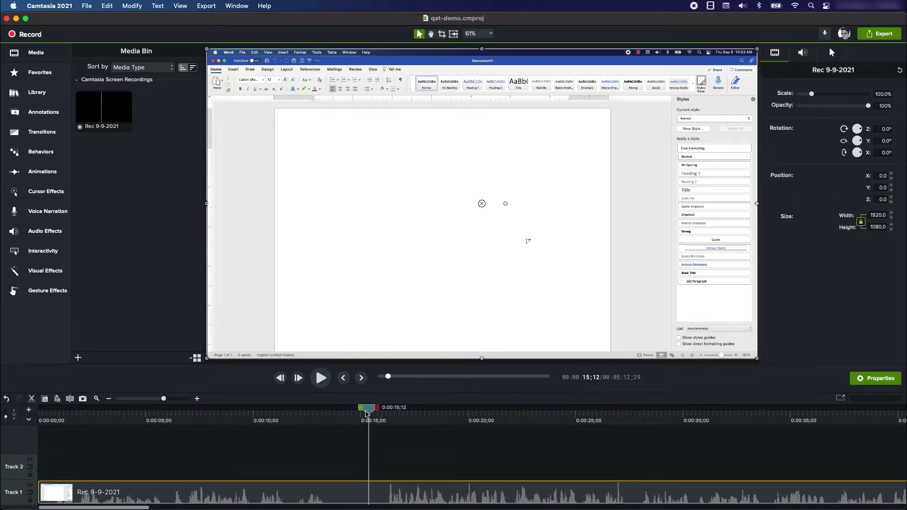
mouse_move(369, 412)
mouse_down()
mouse_move(392, 414)
mouse_move(367, 415)
mouse_up()
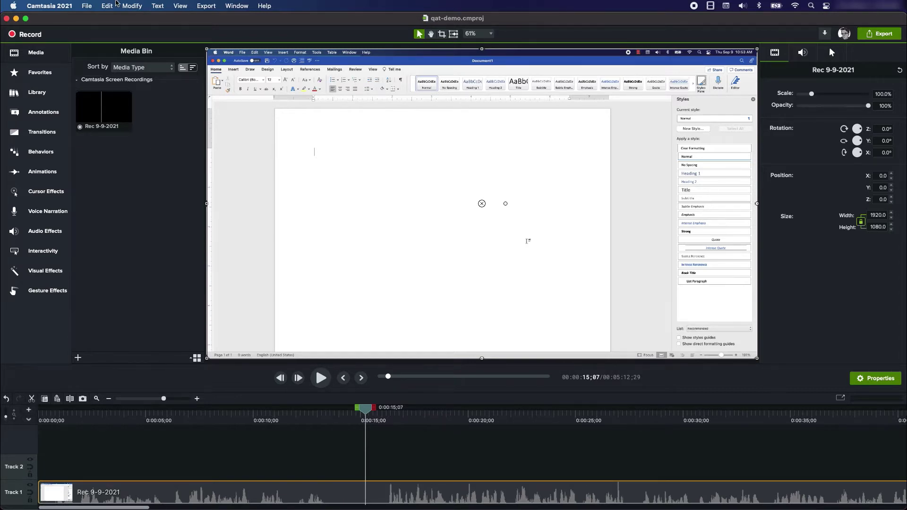
click(117, 4)
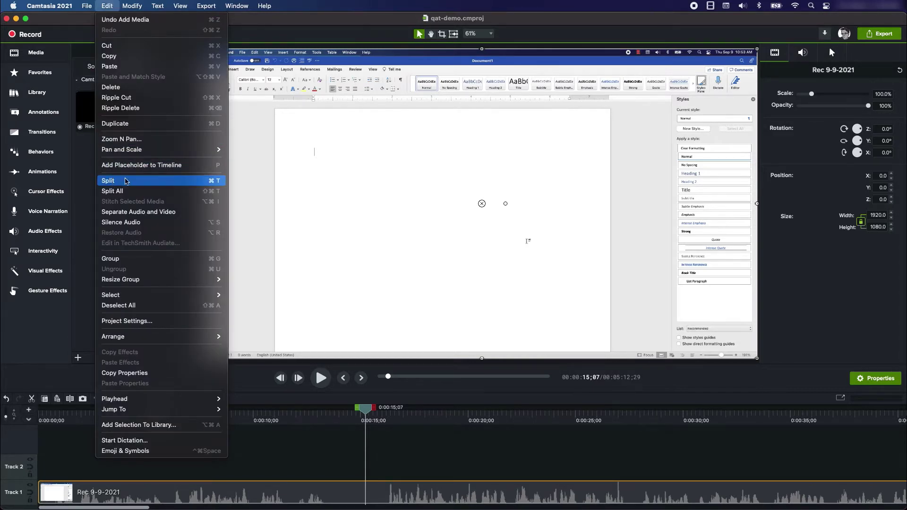
click(131, 182)
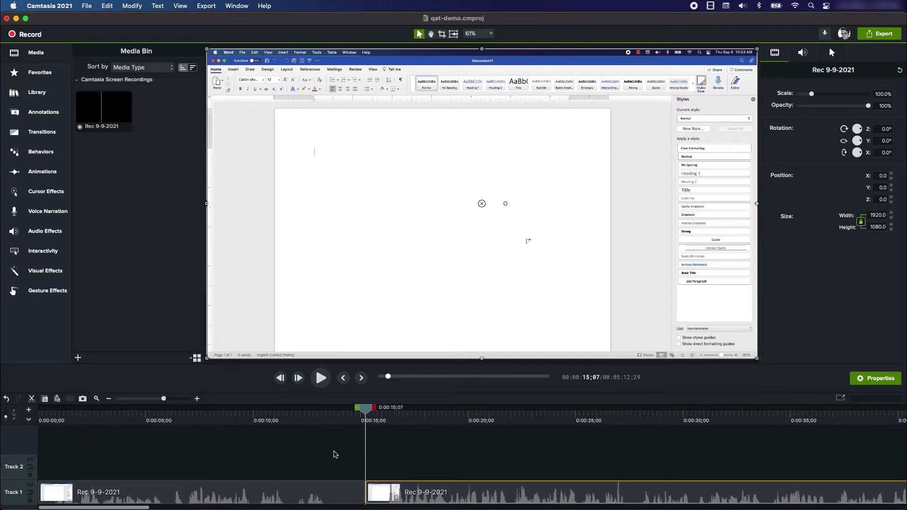
- Select the first part of the split recording on Track 1
drag(383, 490, 391, 495)
click(365, 400)
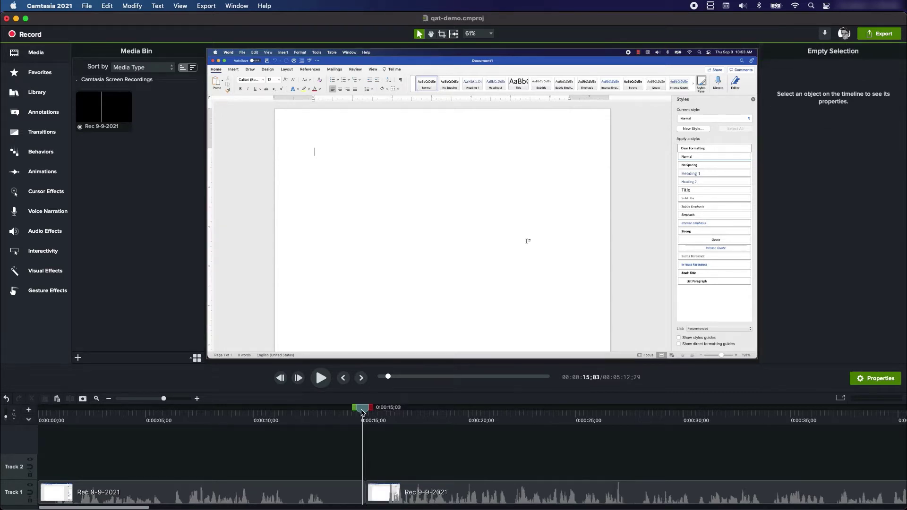
drag(360, 413, 347, 412)
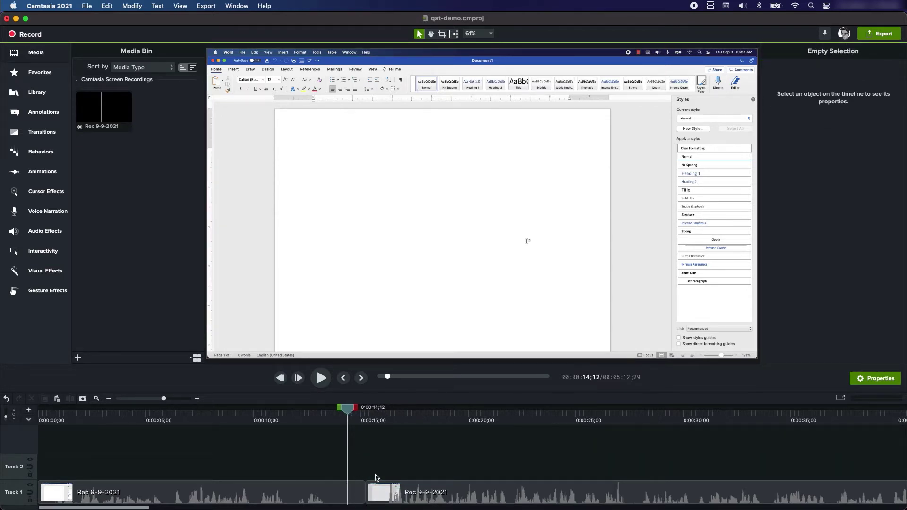
click(331, 491)
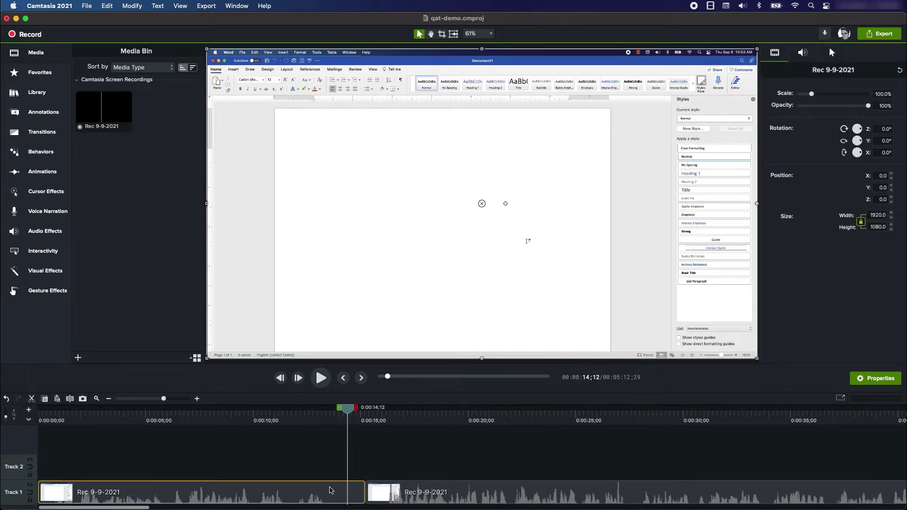
- Delete the first clip, leaving an empty gap before the remaining recording
key(Delete)
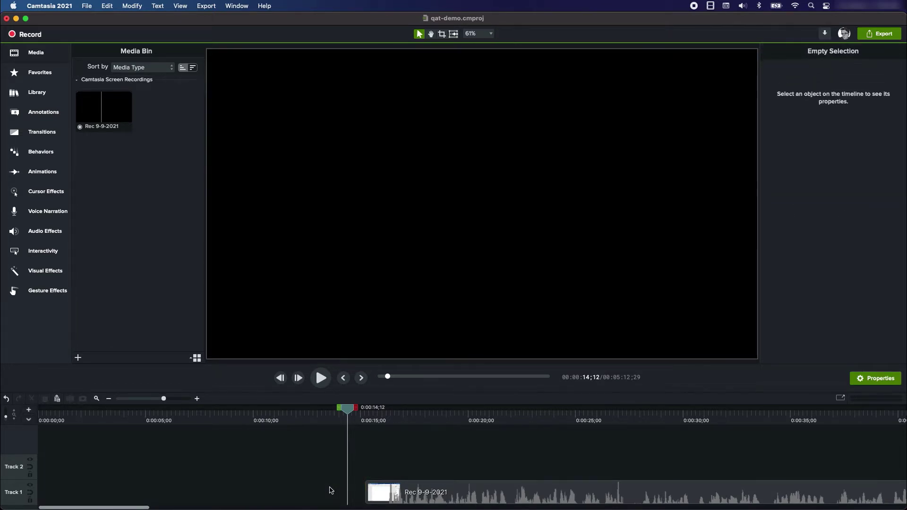
drag(229, 419, 342, 433)
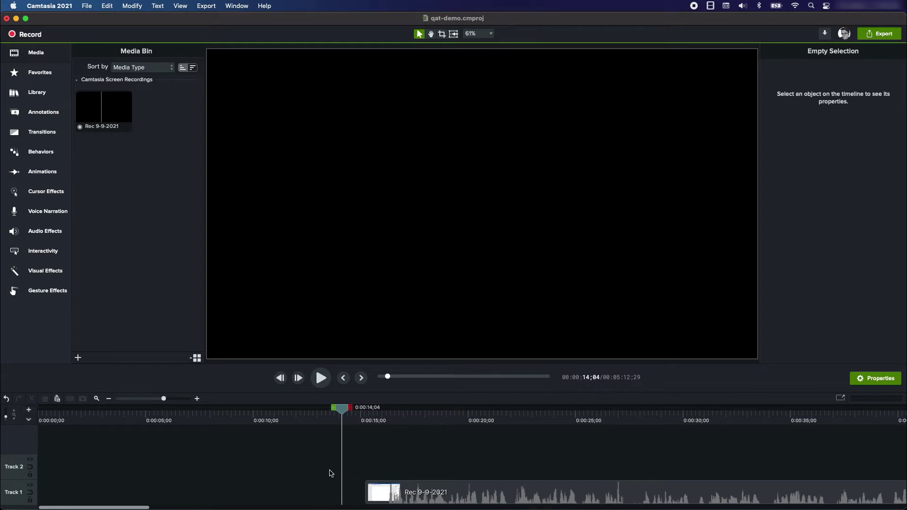
drag(334, 425, 403, 428)
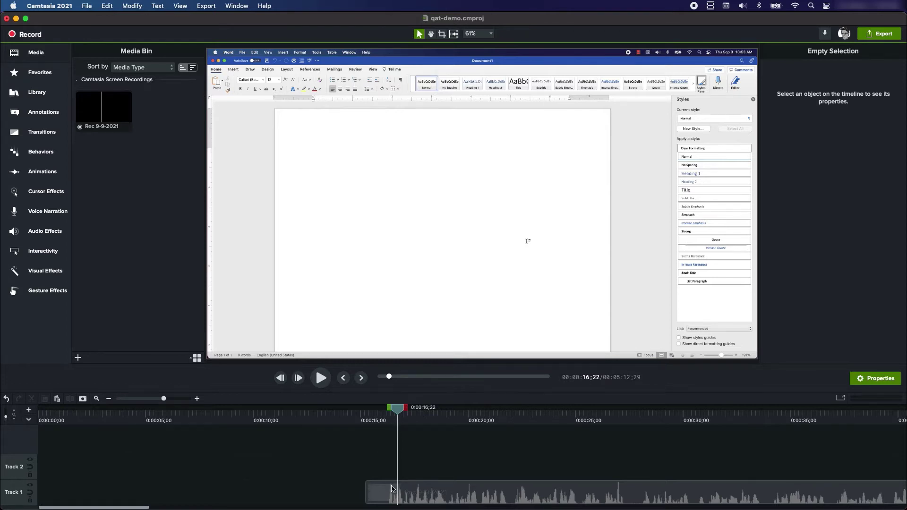
- Undo the delete and Ripple Delete the first clip so the recording starts at 0:00
click(340, 419)
key(super+z)
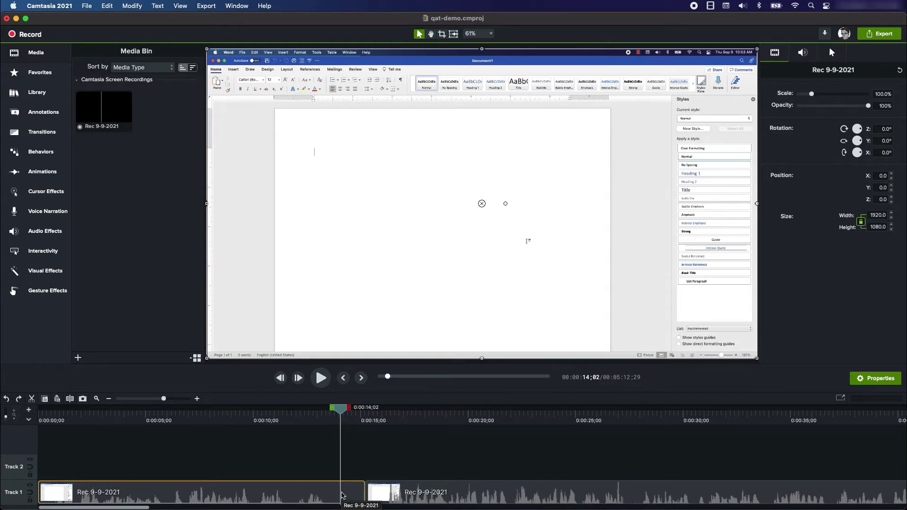
right_click(344, 496)
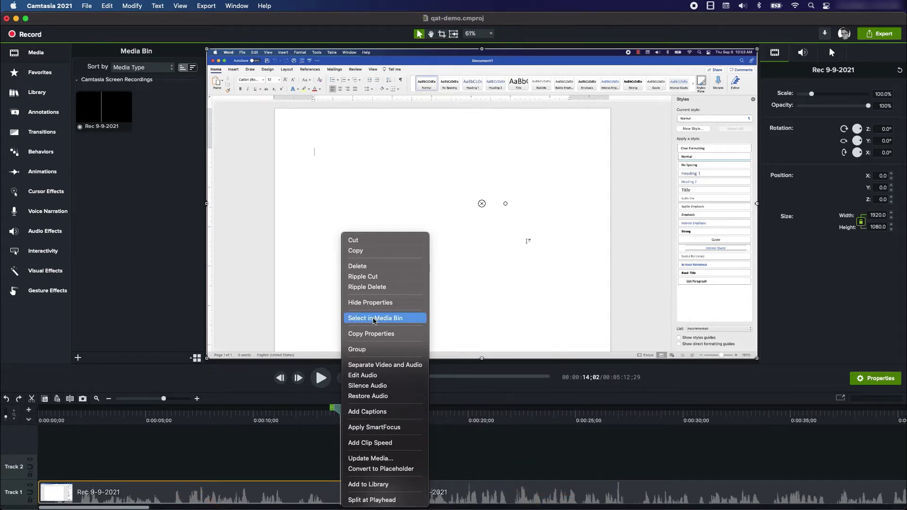
click(383, 288)
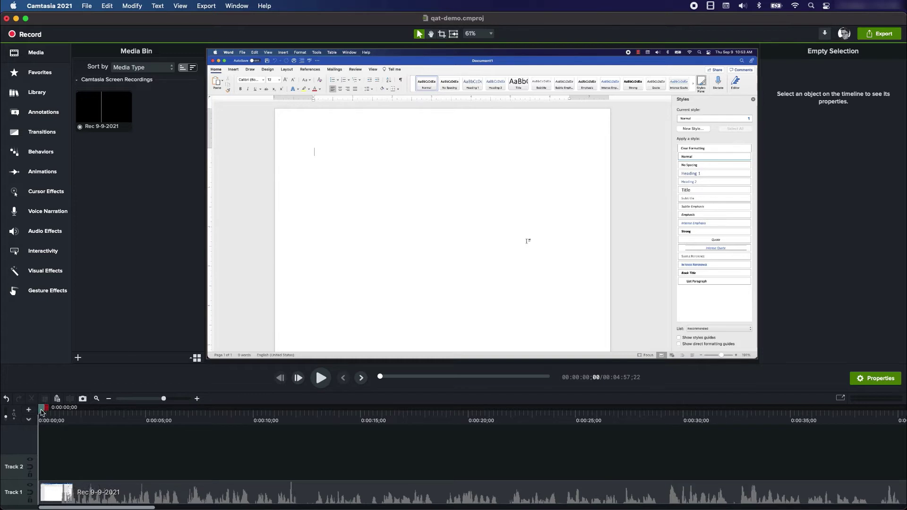
- Preview the recording's opening seconds, then show the Annotations callouts library
drag(41, 413, 289, 424)
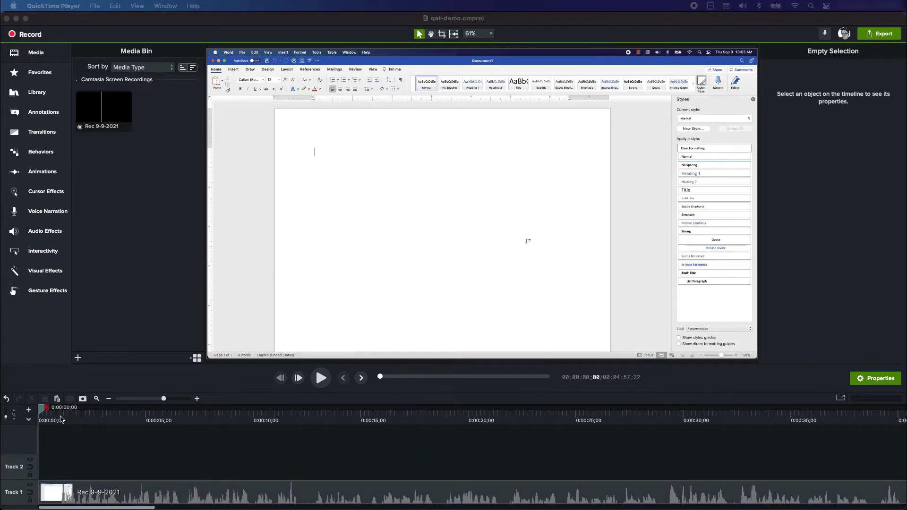
click(44, 410)
drag(44, 410, 36, 430)
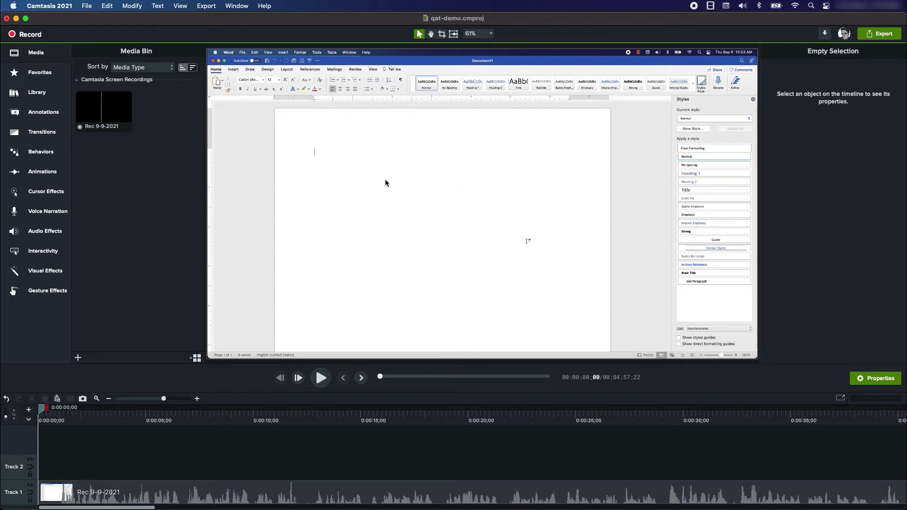
click(53, 117)
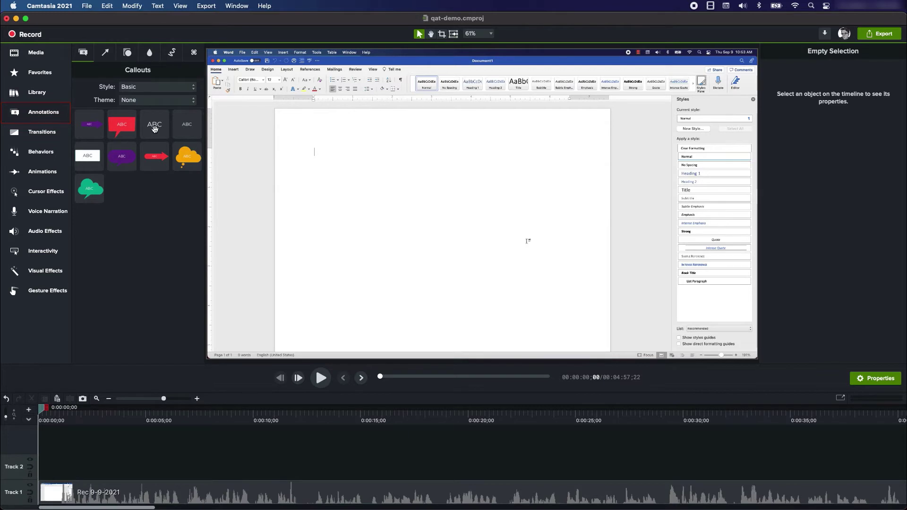
- Place the plain ABC callout at the video centre and colour its text black (#000000)
drag(155, 125, 484, 206)
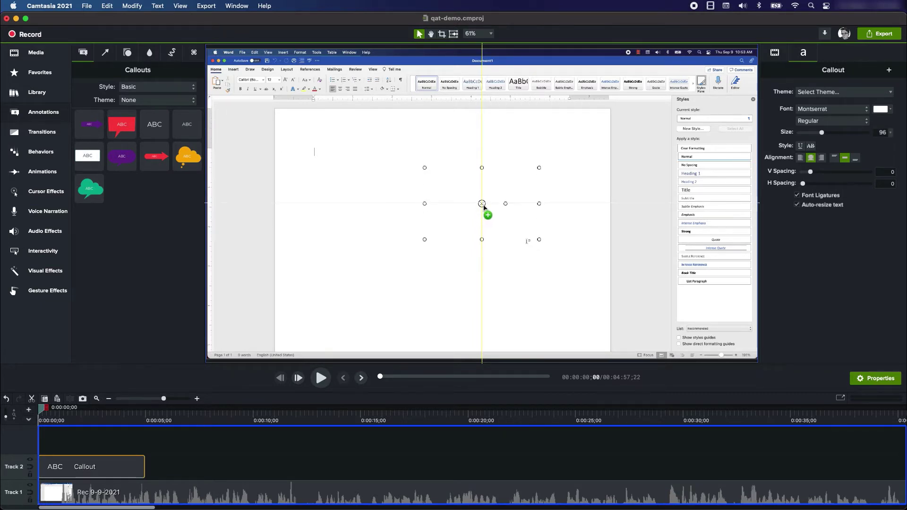
drag(483, 206, 483, 208)
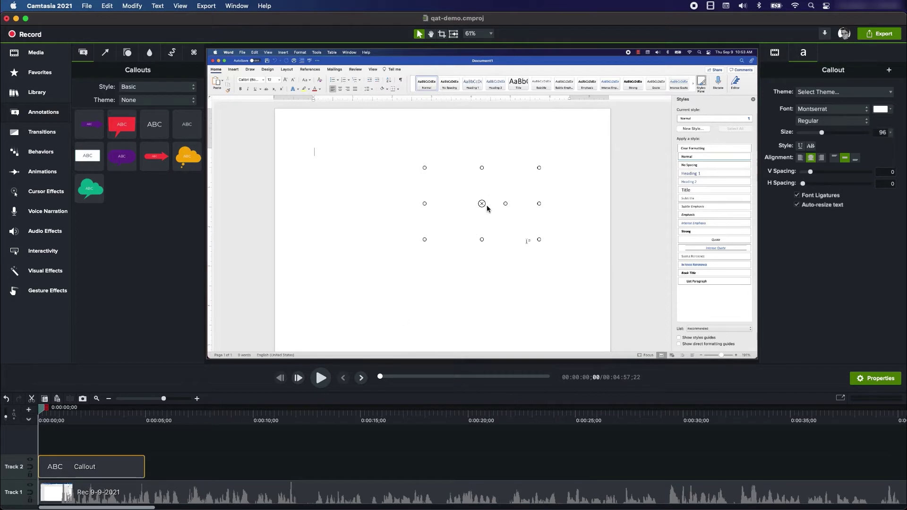
click(892, 110)
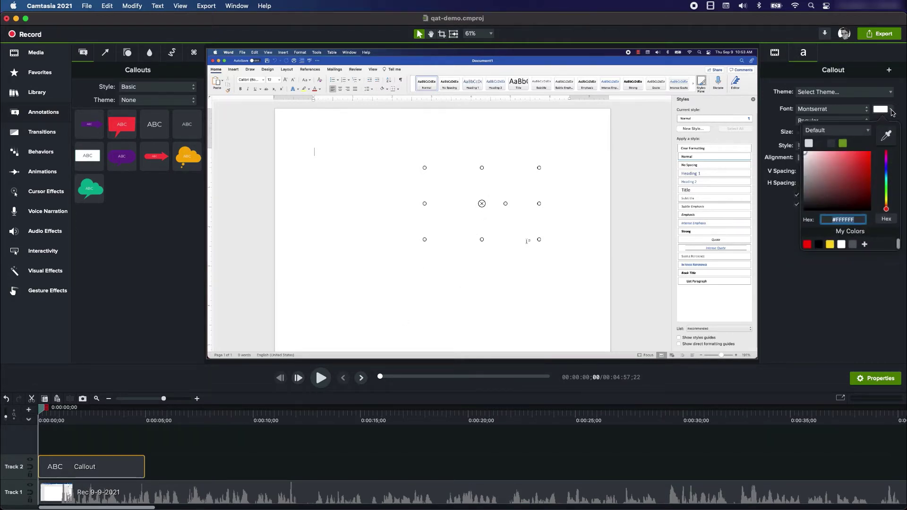
click(820, 245)
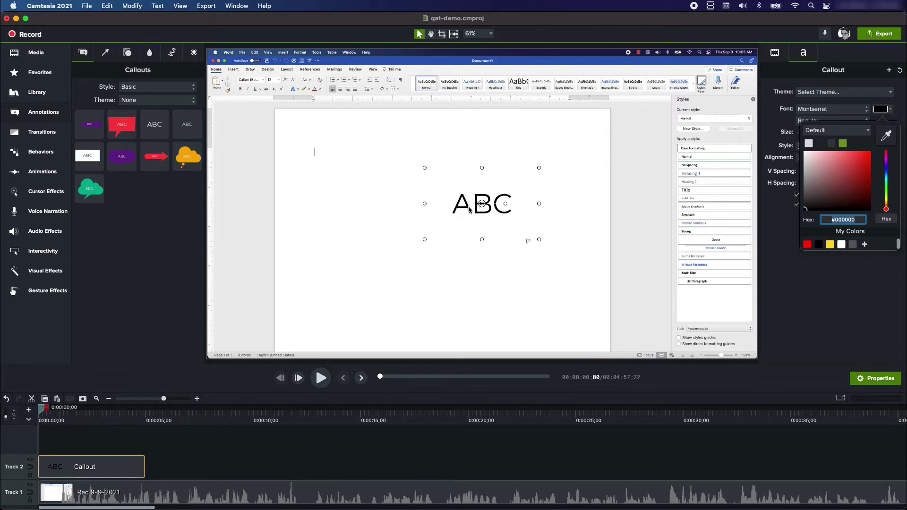
- Type 'How to Use the Quick Access Toolbar' with 'Microsoft Word' below it into the callout
click(468, 211)
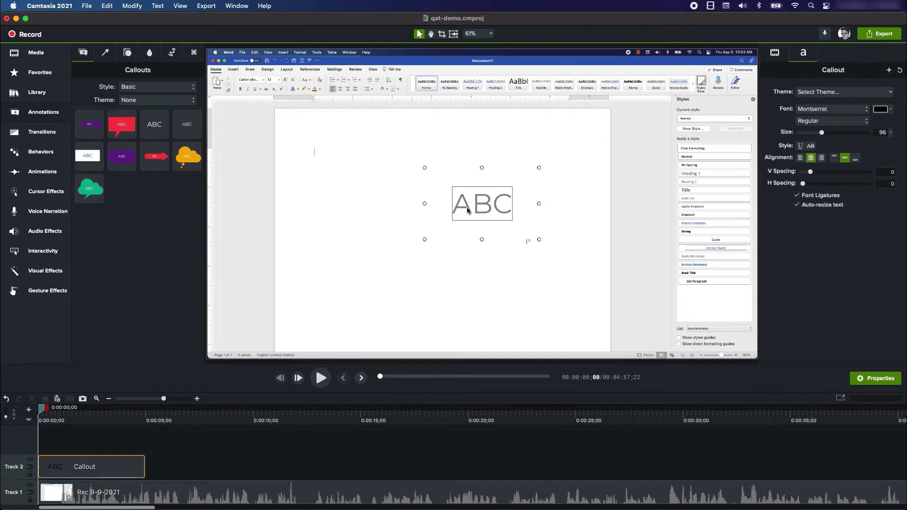
text(How)
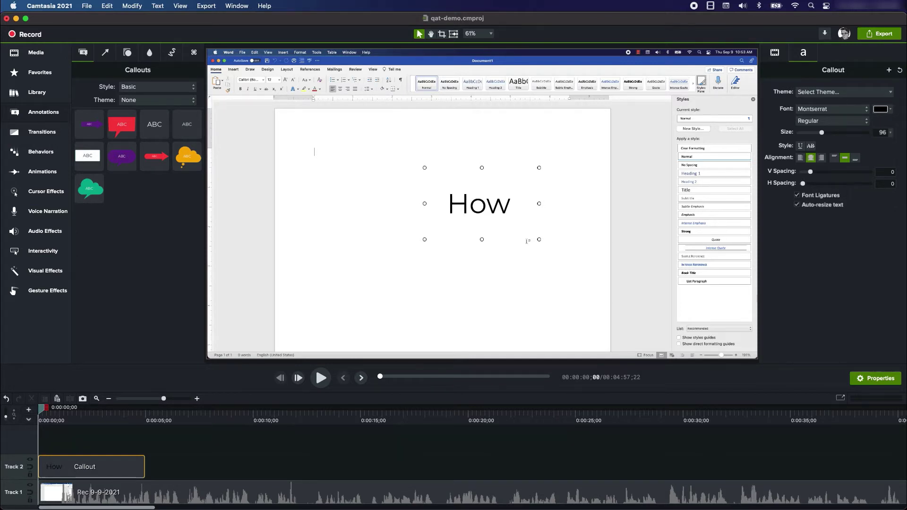
text( to Use)
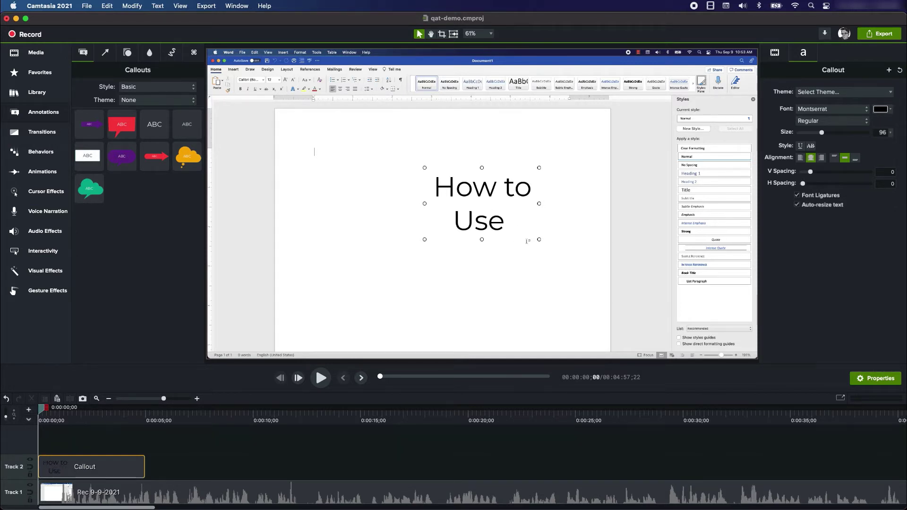
text( the Quick Acces)
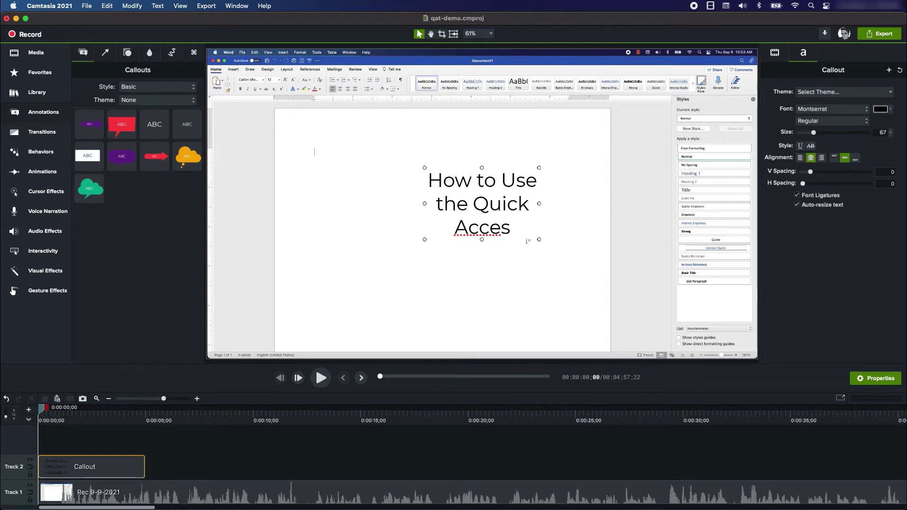
text(s Toolbar  )
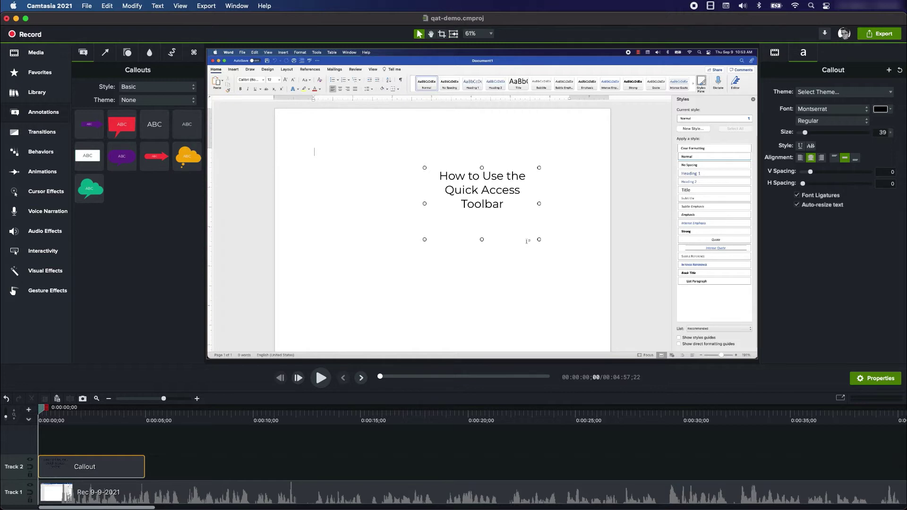
text(Microsoft Word)
click(376, 449)
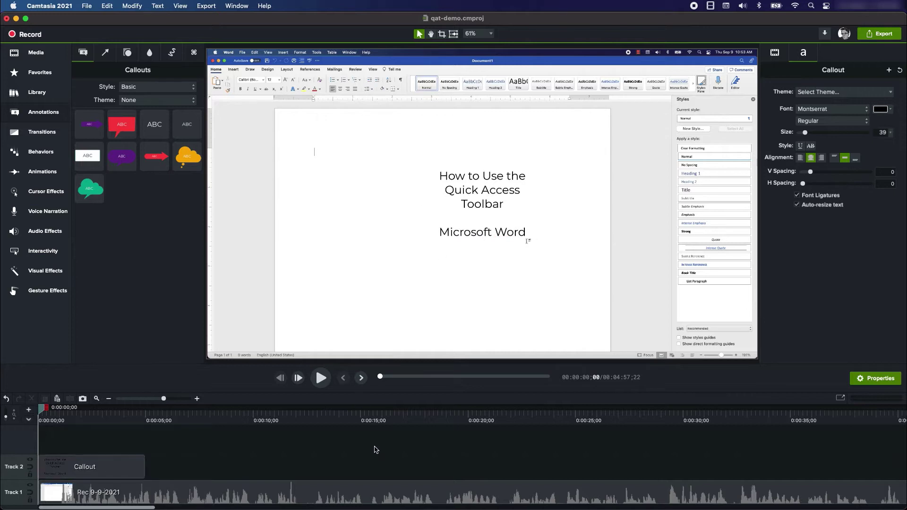
click(488, 205)
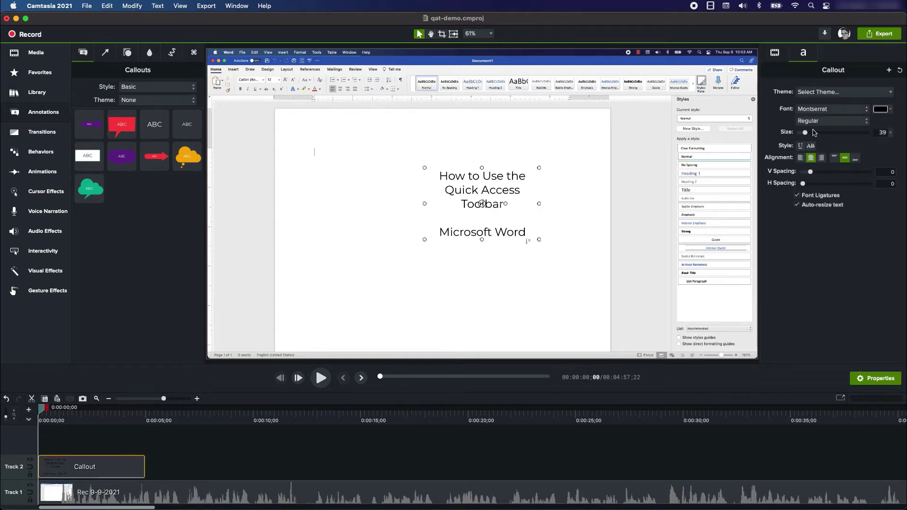
- Make the title callout text Bold at size 96, then move the playhead a few seconds in
click(825, 122)
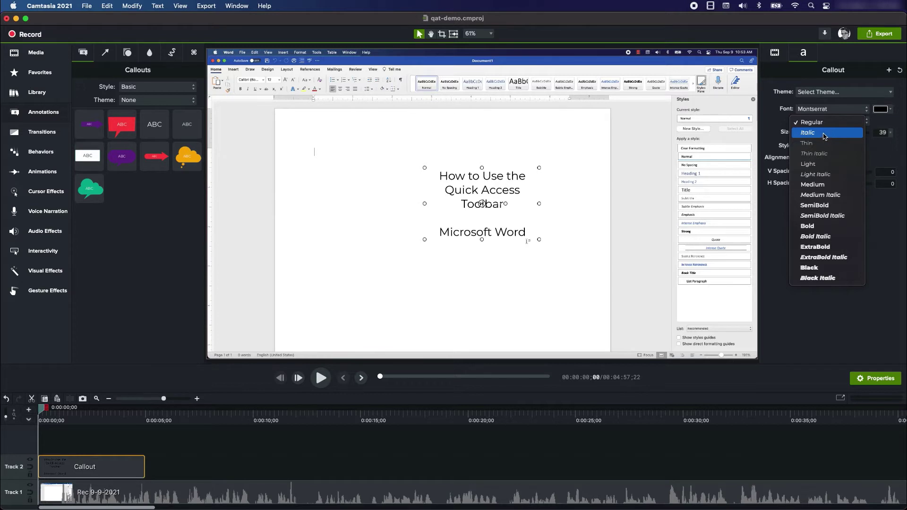
click(822, 226)
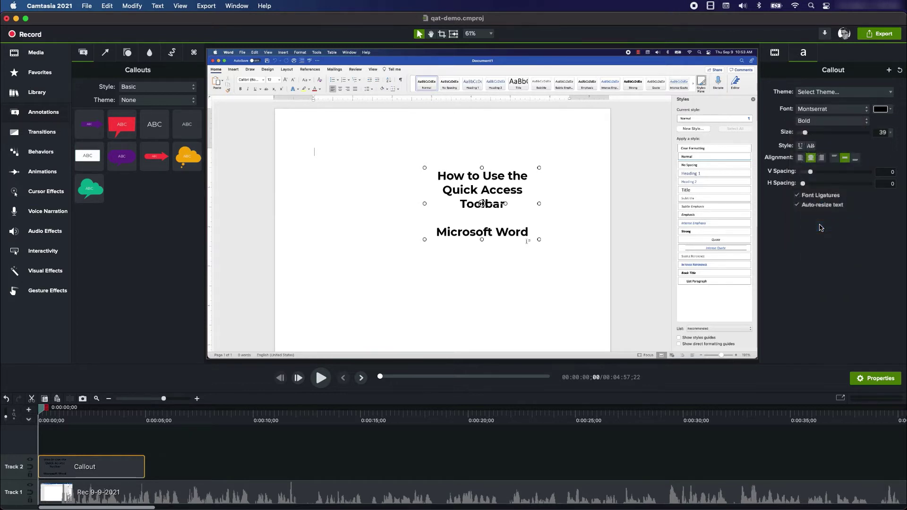
drag(807, 135, 824, 137)
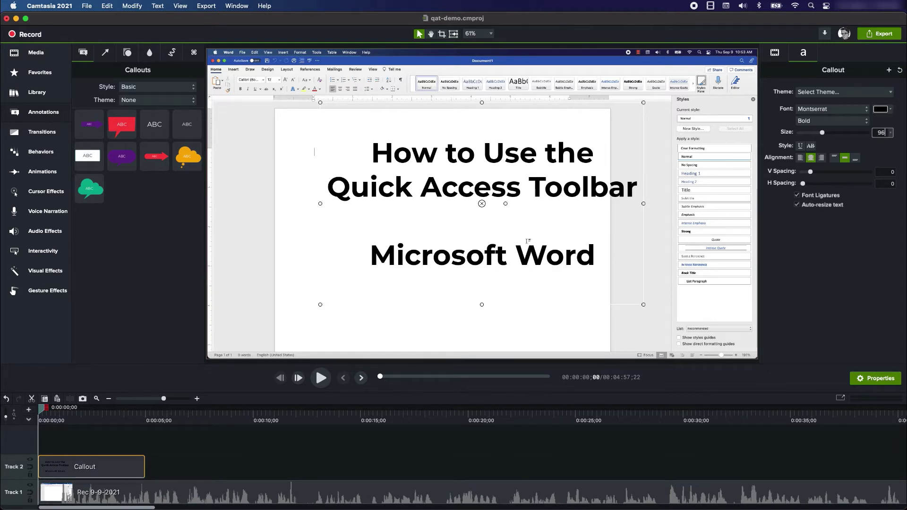
key(Down)
key(Tab)
click(435, 438)
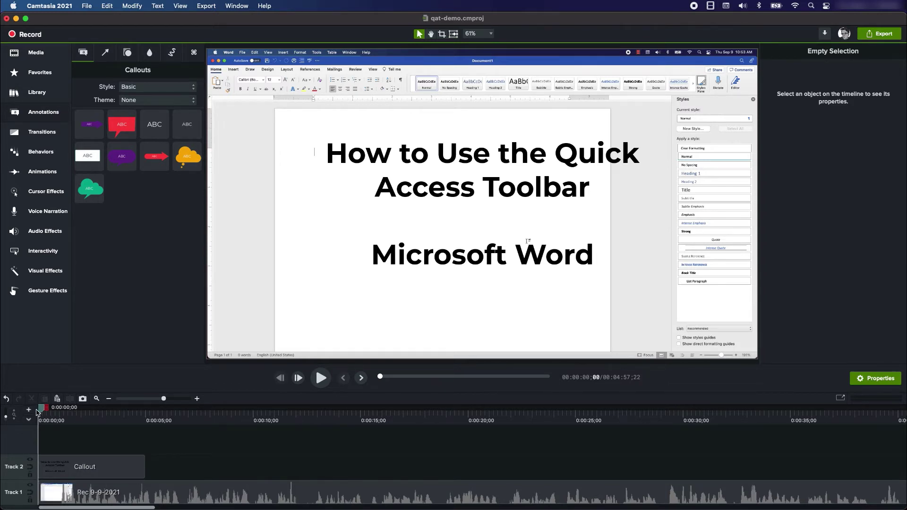
drag(40, 412, 56, 411)
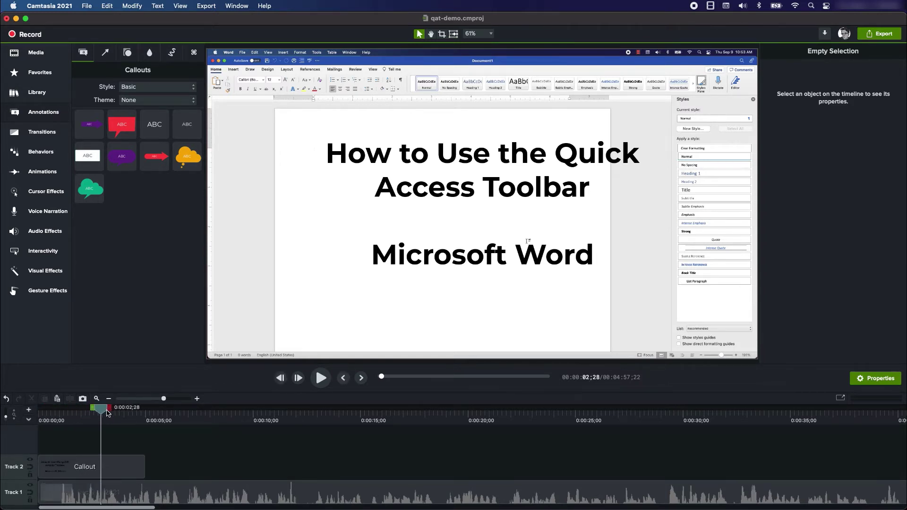
drag(112, 414, 132, 431)
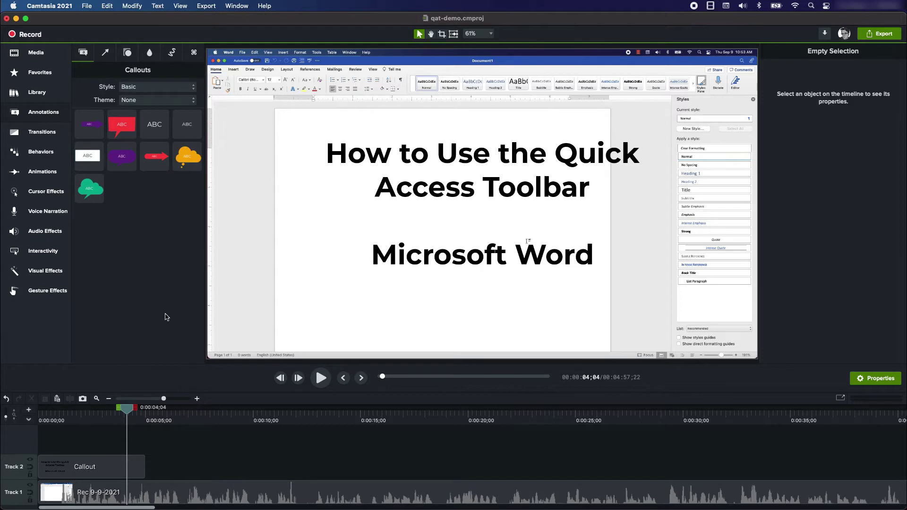
- Try an Arrow Slice transition on the title callout's end, preview it, then delete it
click(43, 134)
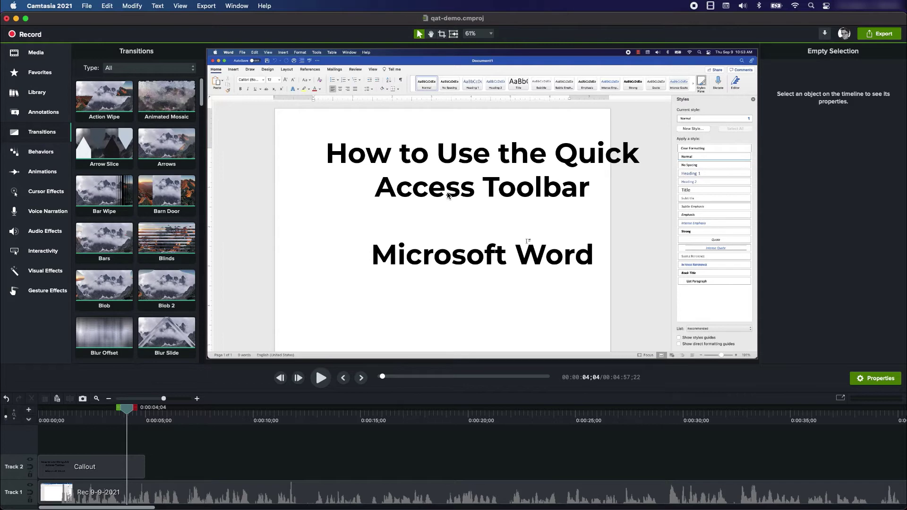
scroll(174, 212, down, 10)
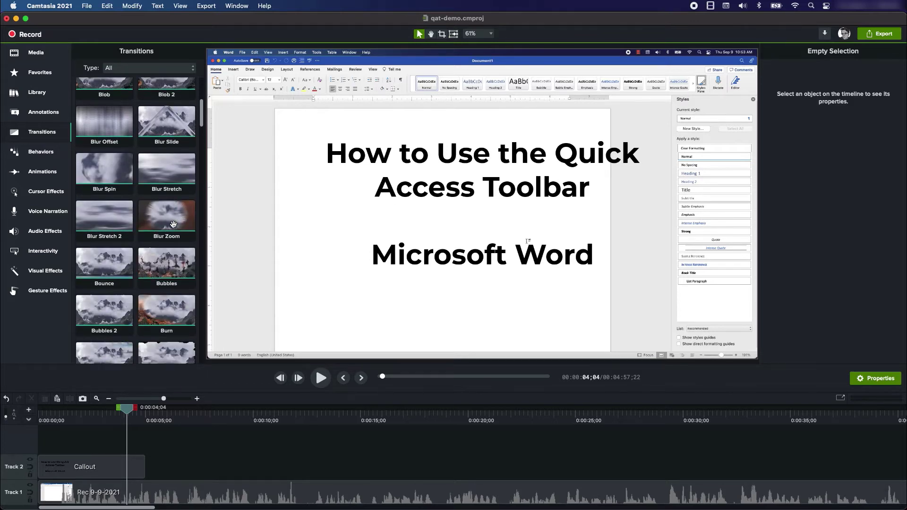
scroll(174, 224, down, 10)
scroll(174, 224, up, 20)
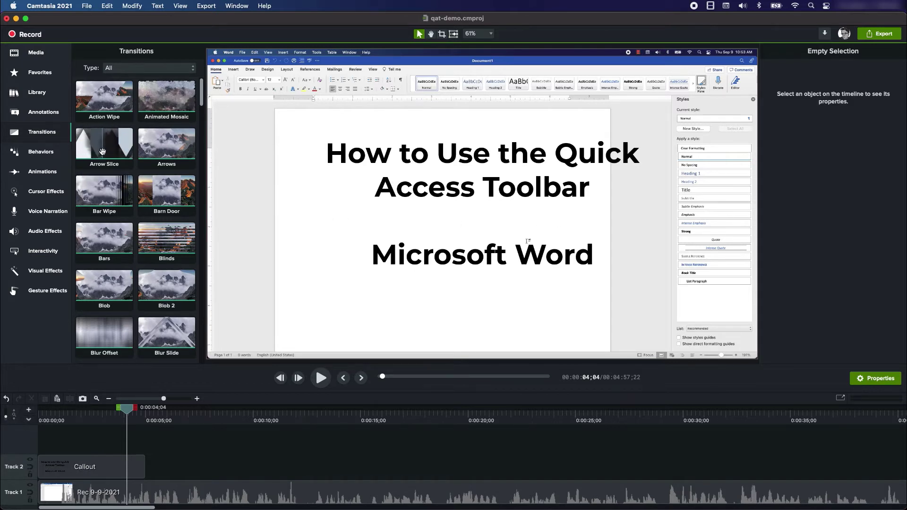
drag(104, 152, 134, 466)
mouse_move(126, 412)
mouse_down()
mouse_move(110, 412)
mouse_move(152, 416)
mouse_move(109, 418)
mouse_move(156, 417)
mouse_move(112, 420)
mouse_up()
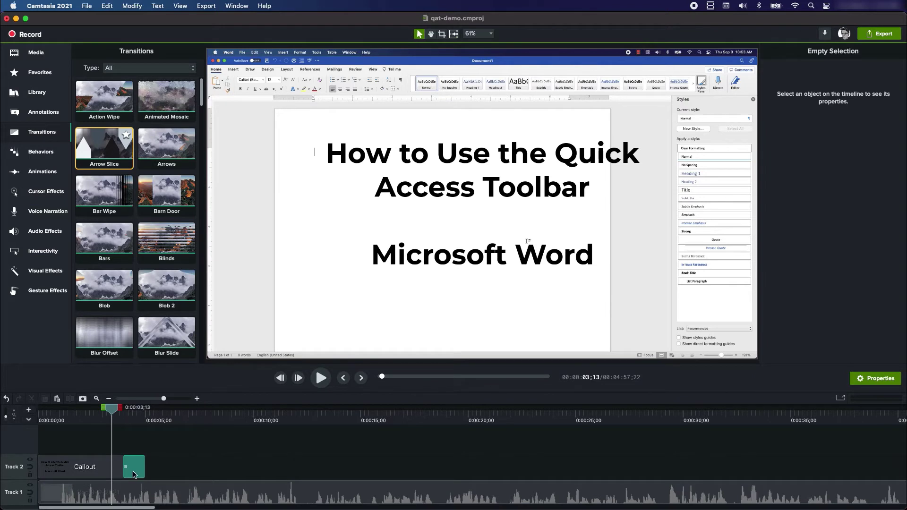
click(133, 468)
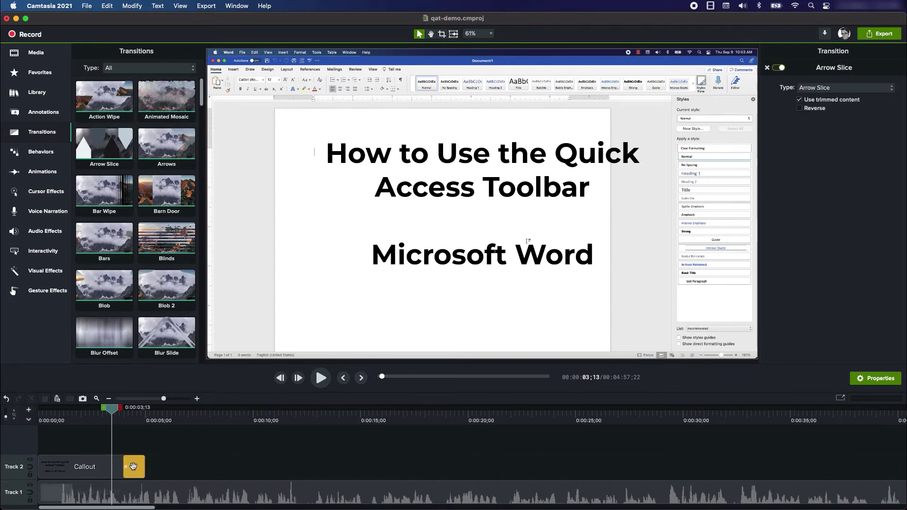
key(Delete)
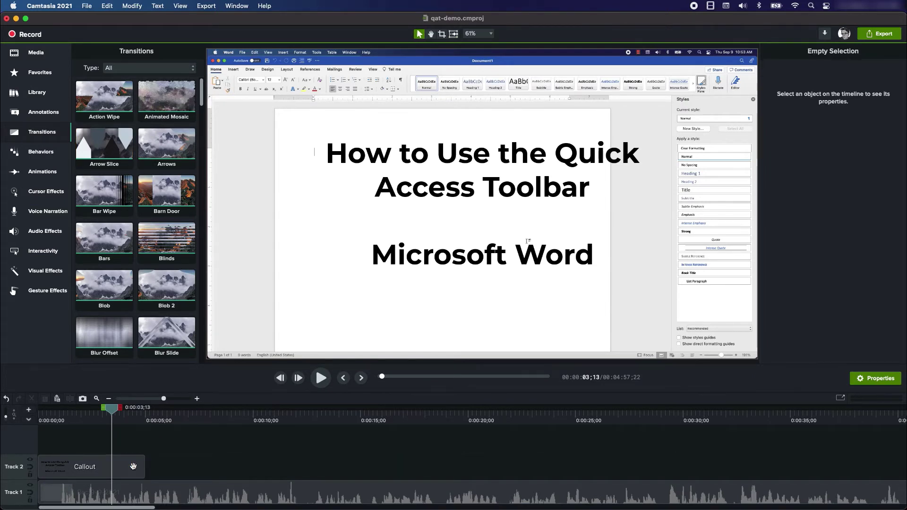
- Star the Fade transition as a favourite and show the Favorites list with Fade and Sliding
scroll(125, 261, down, 10)
scroll(126, 260, down, 4)
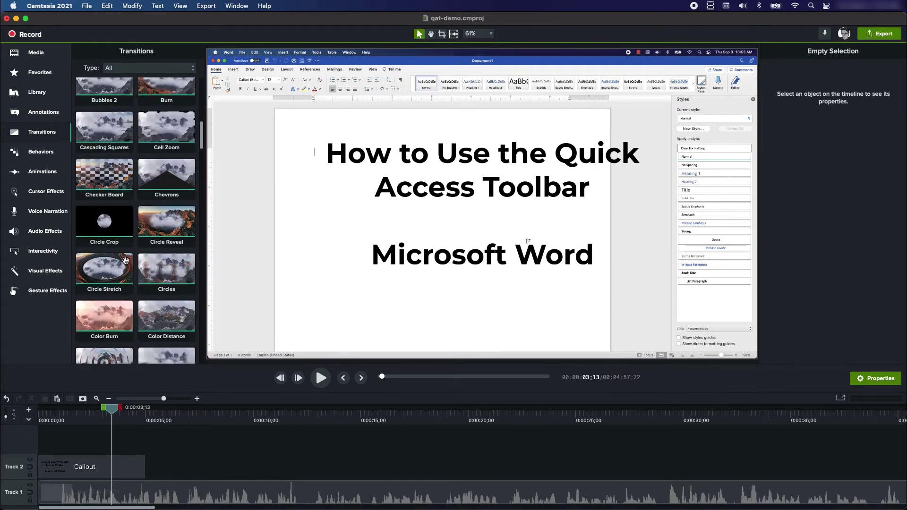
scroll(126, 260, down, 12)
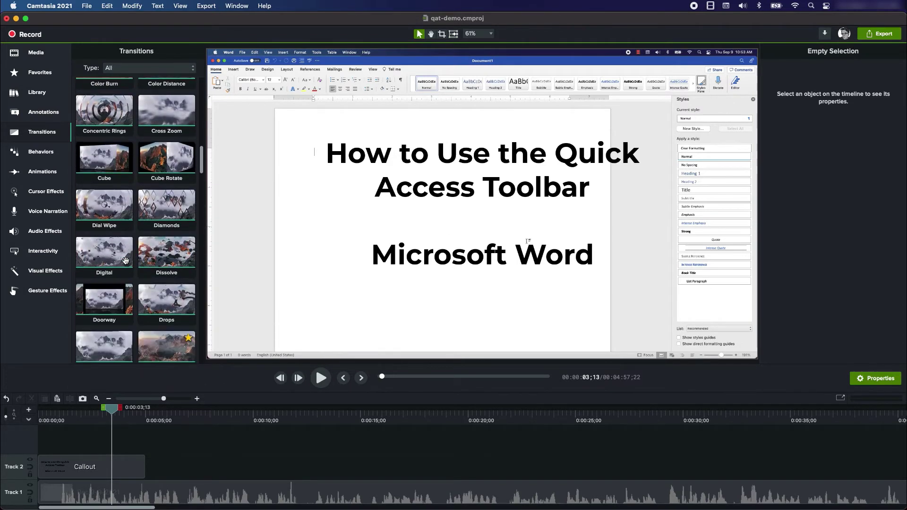
scroll(125, 260, down, 5)
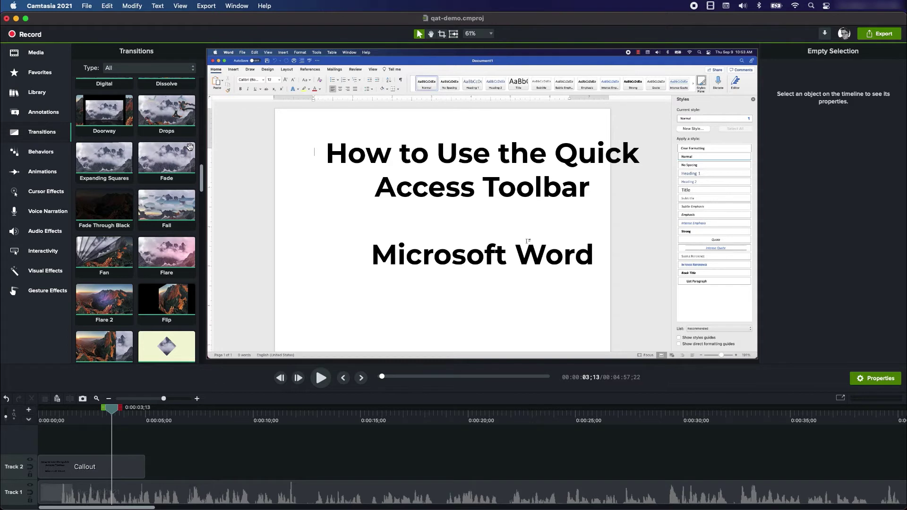
click(190, 147)
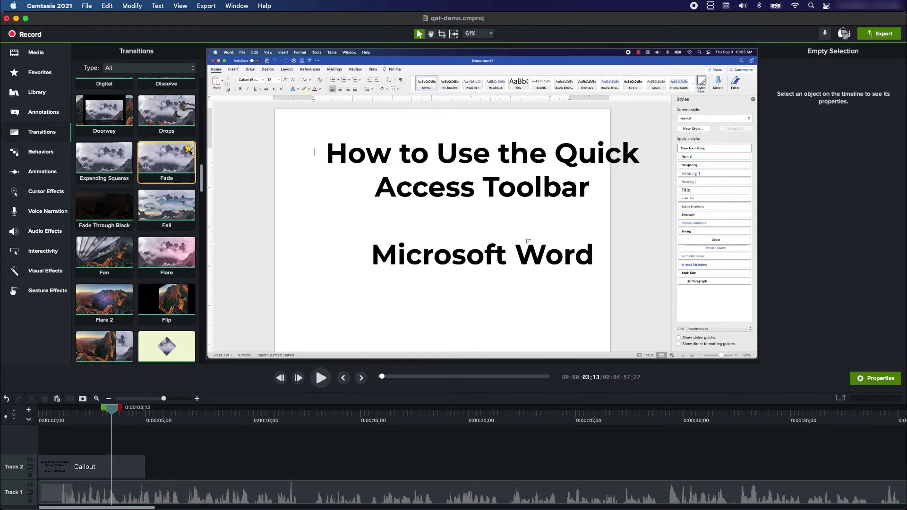
click(40, 73)
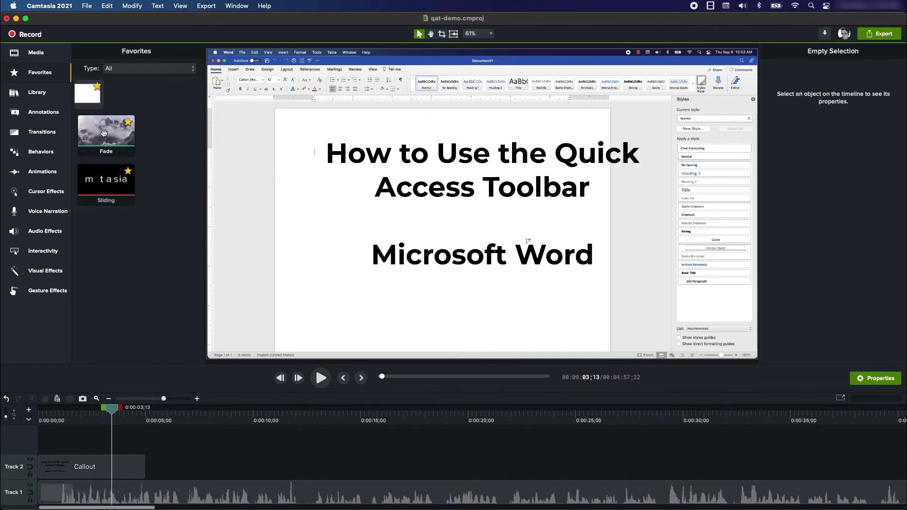
- Apply Fade to the title callout's end and preview the fade-out, stopping at 0:00:16;14
drag(105, 129, 134, 467)
drag(113, 413, 401, 437)
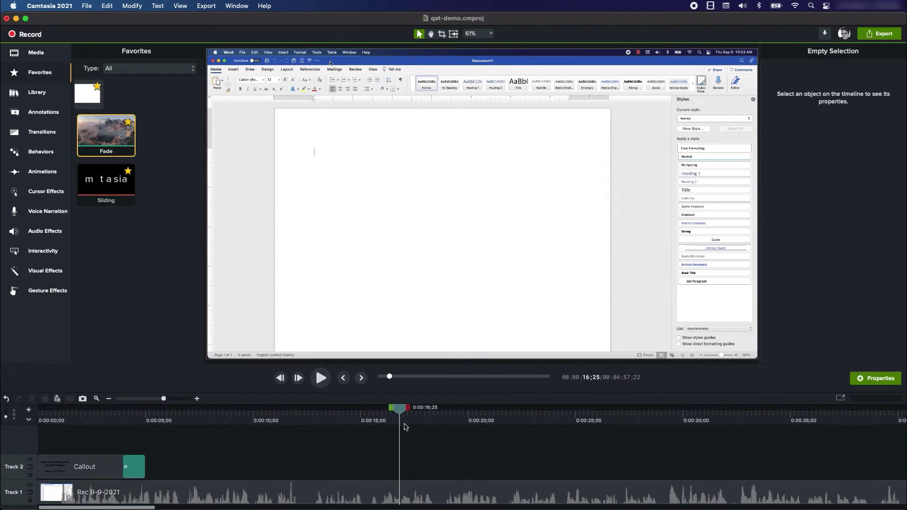
mouse_move(400, 410)
mouse_down()
mouse_move(355, 412)
mouse_move(392, 415)
mouse_up()
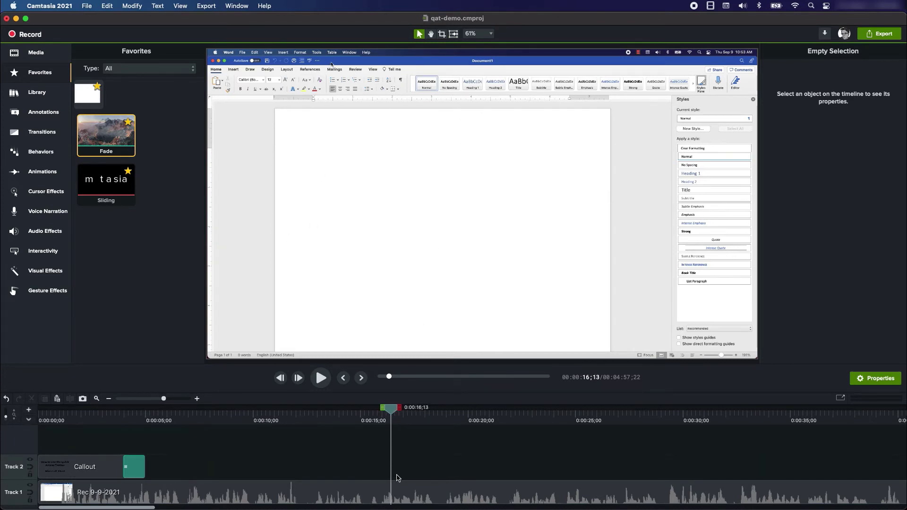
drag(393, 414, 394, 415)
click(395, 495)
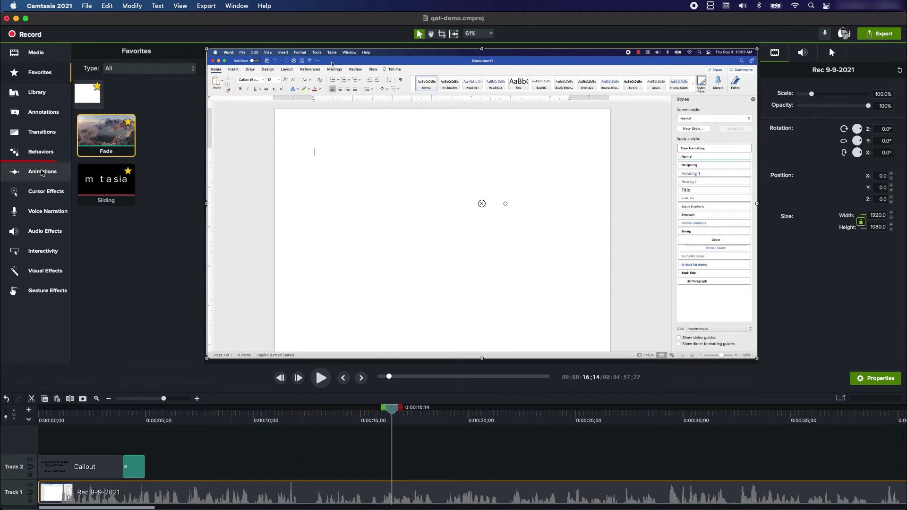
- Apply a Scale Up animation at about 16 seconds, zooming the recording from 100% to 125%
click(42, 173)
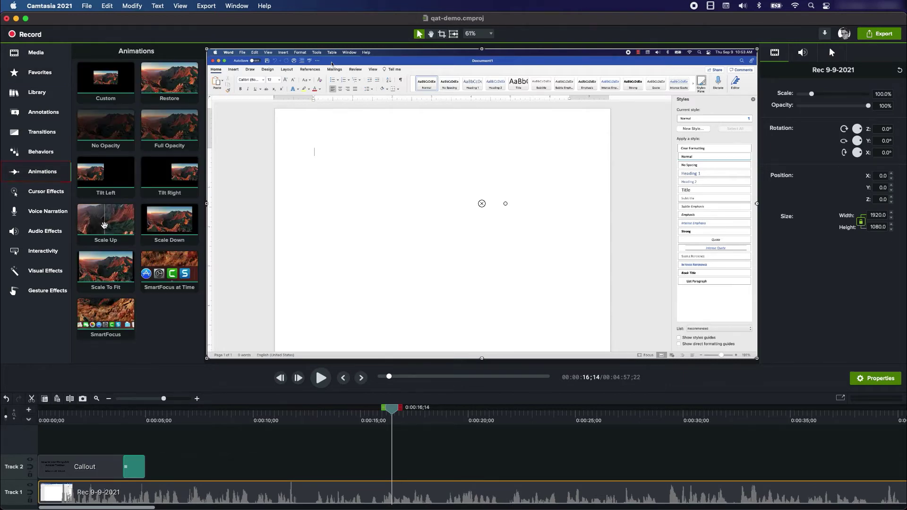
mouse_move(90, 223)
mouse_down()
mouse_move(263, 412)
mouse_move(369, 457)
mouse_move(402, 495)
mouse_move(414, 494)
mouse_up()
click(395, 494)
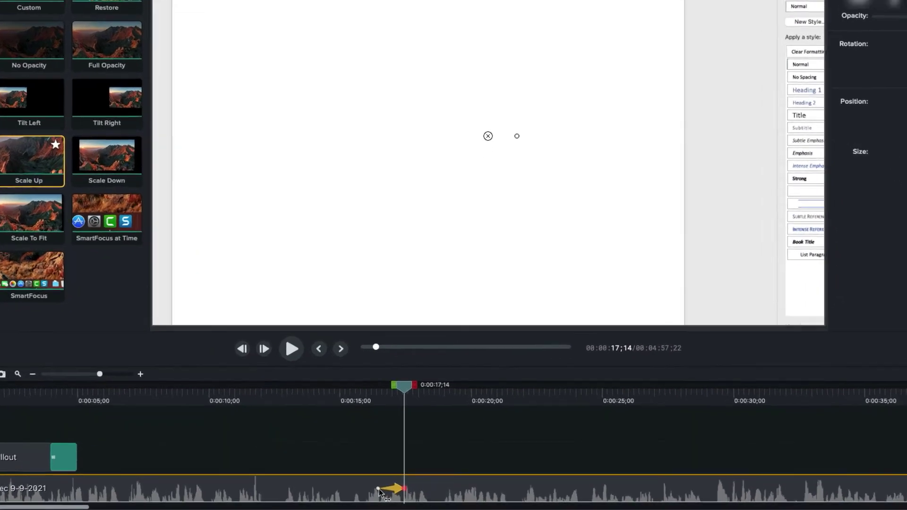
click(379, 490)
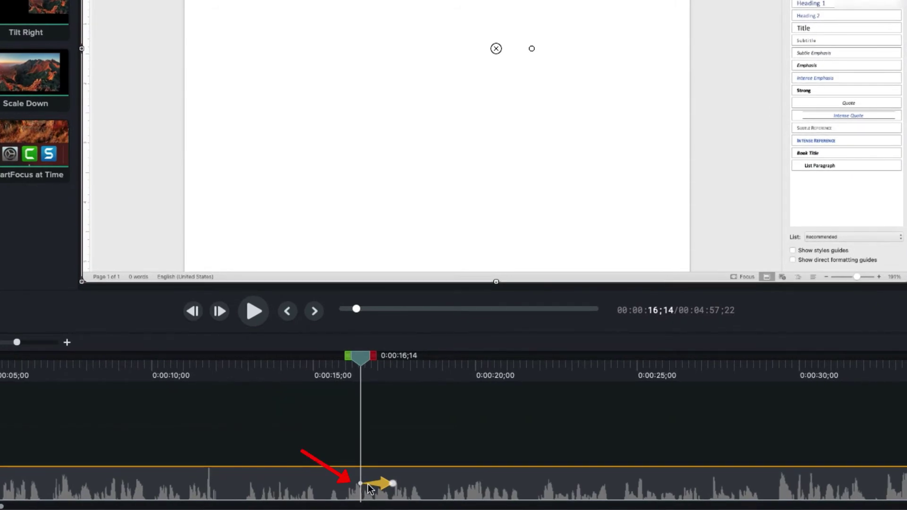
click(392, 485)
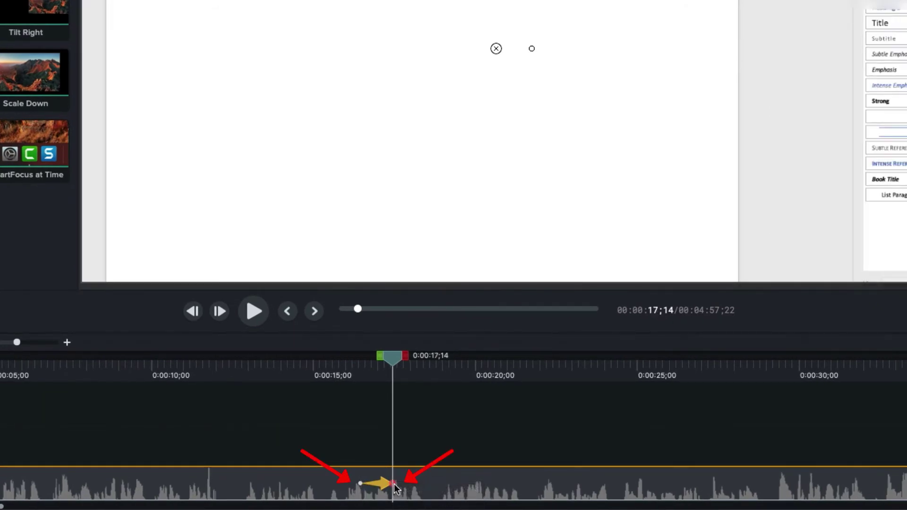
- Preview the zoom and shift the enlarged recording right and down toward X 240, Y -135
mouse_move(393, 357)
mouse_down()
mouse_move(362, 358)
mouse_move(383, 362)
mouse_up()
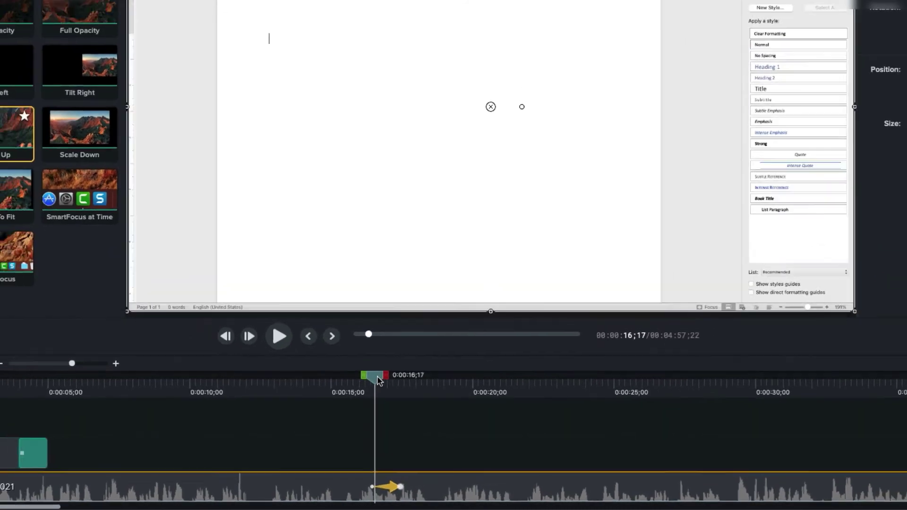
mouse_move(408, 412)
mouse_down()
mouse_move(421, 412)
mouse_move(400, 415)
mouse_move(421, 415)
mouse_move(390, 416)
mouse_move(416, 417)
mouse_up()
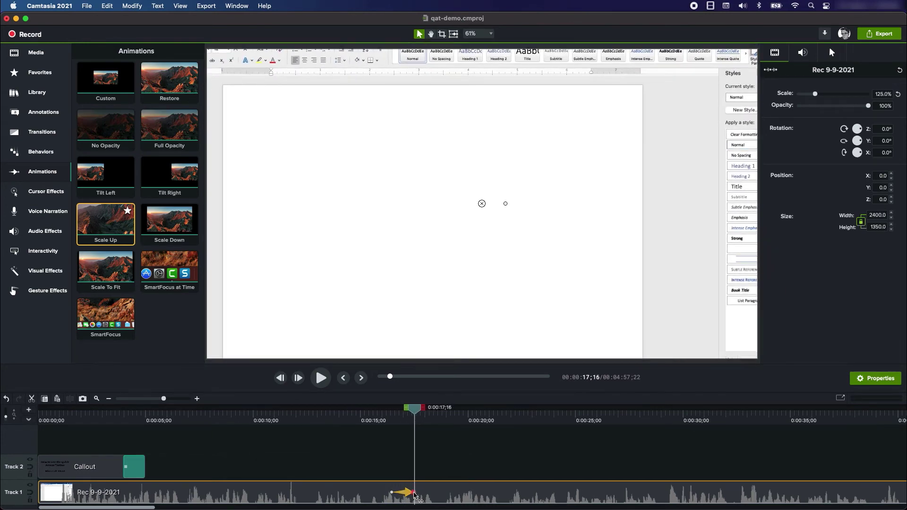
key(comma)
key(comma)
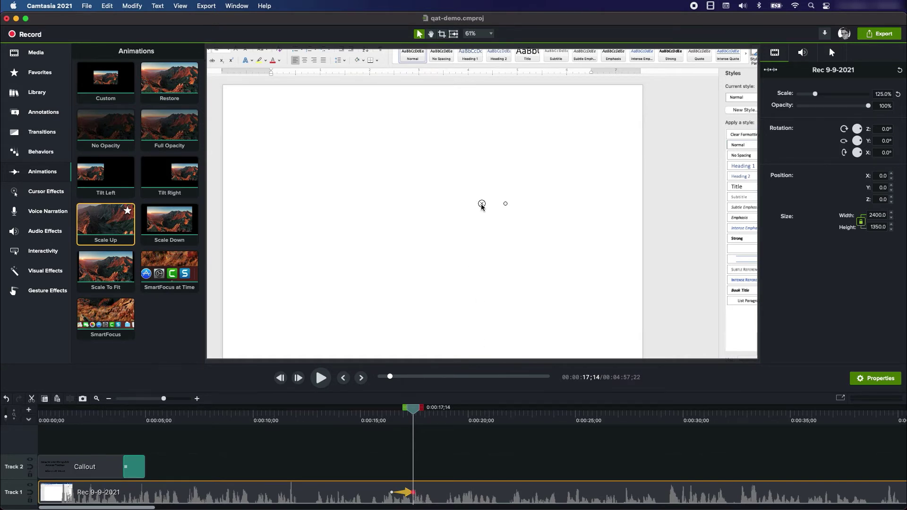
drag(482, 204, 554, 247)
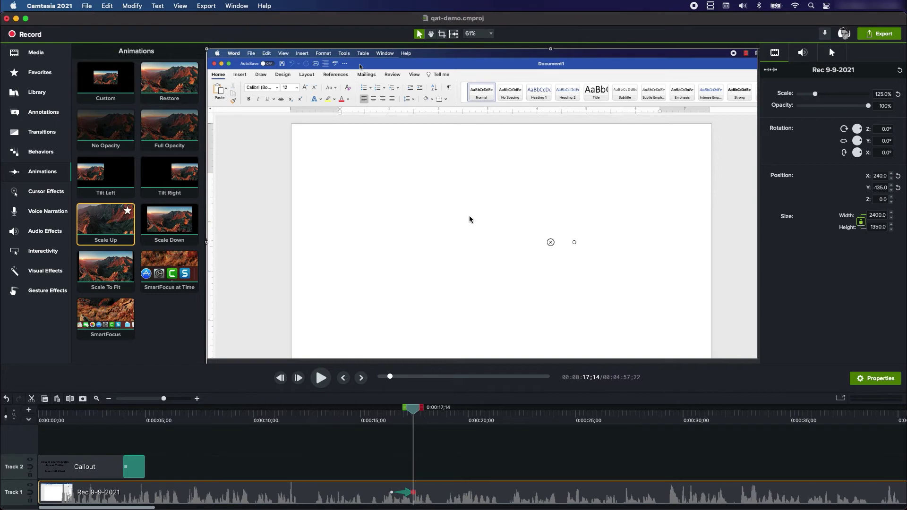
- Review the frame before the zoom and return to the Callouts annotations library
mouse_move(415, 411)
mouse_down()
mouse_move(382, 412)
mouse_move(421, 419)
mouse_up()
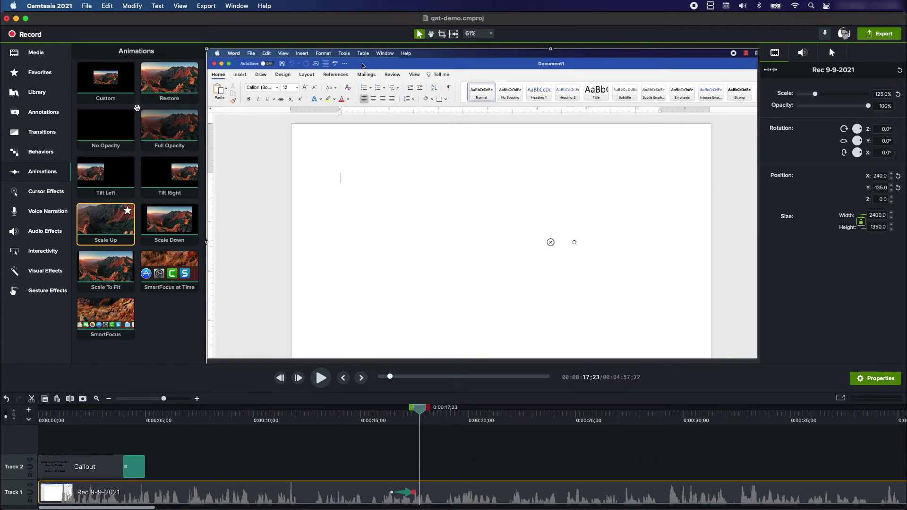
click(47, 115)
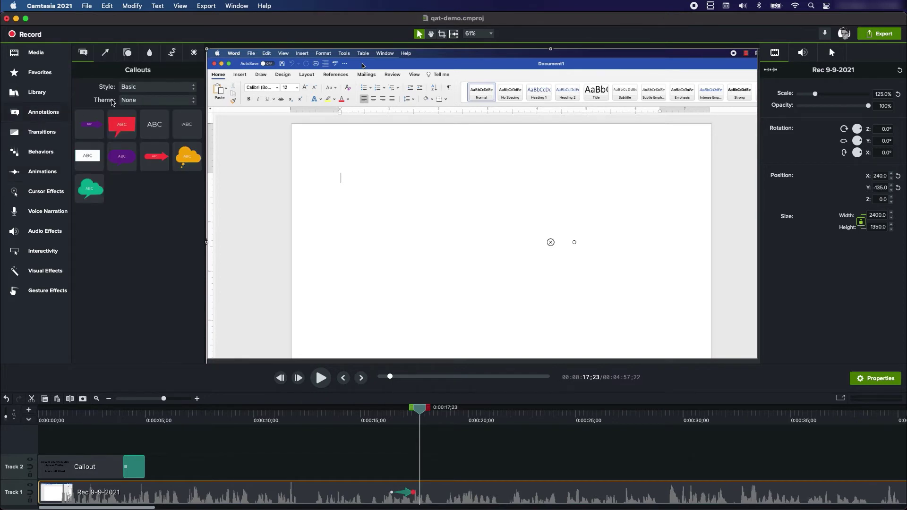
- Add a yellow Sketch Motion rectangle over the top-left of the Word window
click(173, 56)
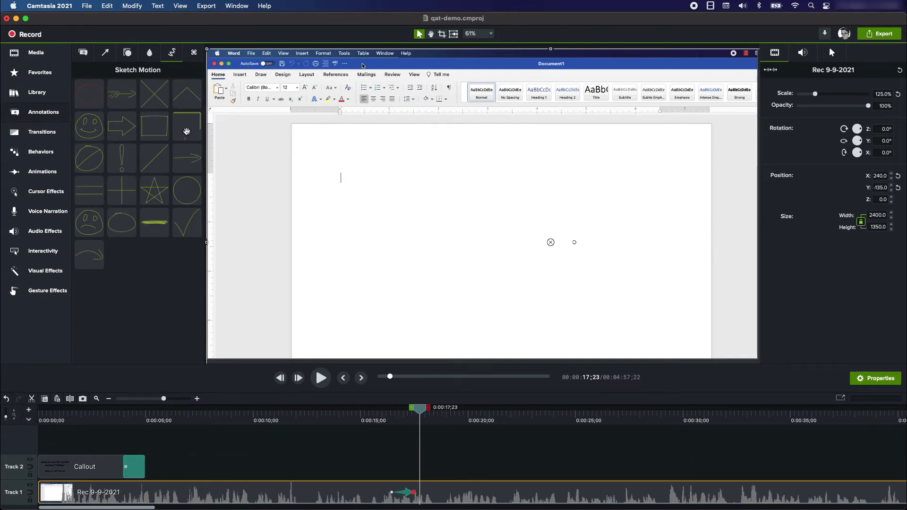
mouse_move(187, 124)
mouse_down()
mouse_move(303, 172)
mouse_move(356, 148)
mouse_move(289, 109)
mouse_up()
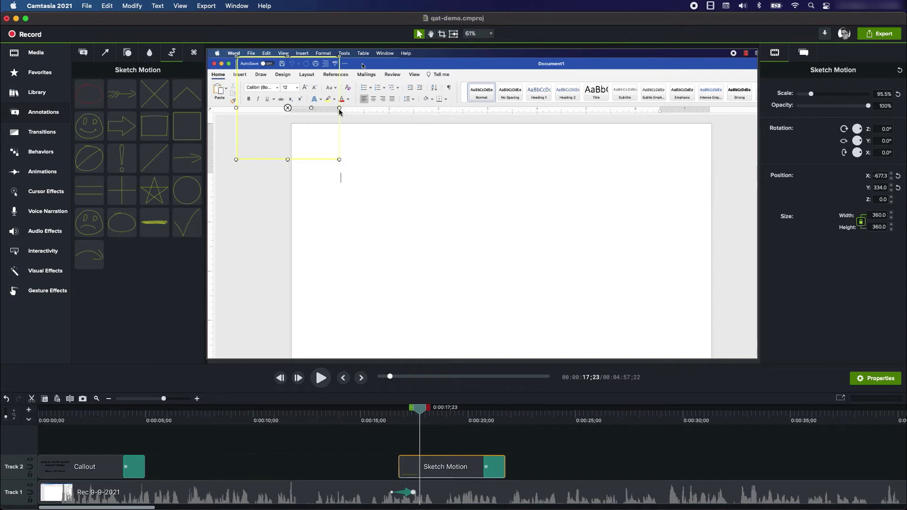
- Resize the sketch rectangle into a thin, wide box tightly around Word's Quick Access Toolbar
mouse_move(340, 111)
mouse_down()
mouse_move(390, 114)
mouse_move(315, 113)
mouse_move(354, 114)
mouse_move(325, 102)
mouse_move(363, 106)
mouse_move(352, 107)
mouse_up()
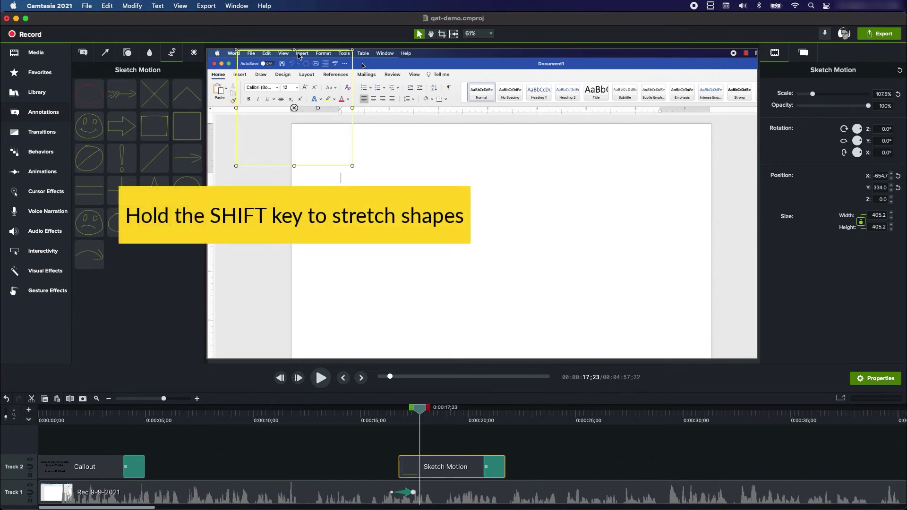
mouse_move(294, 53)
mouse_down()
mouse_move(293, 106)
mouse_move(293, 56)
mouse_up()
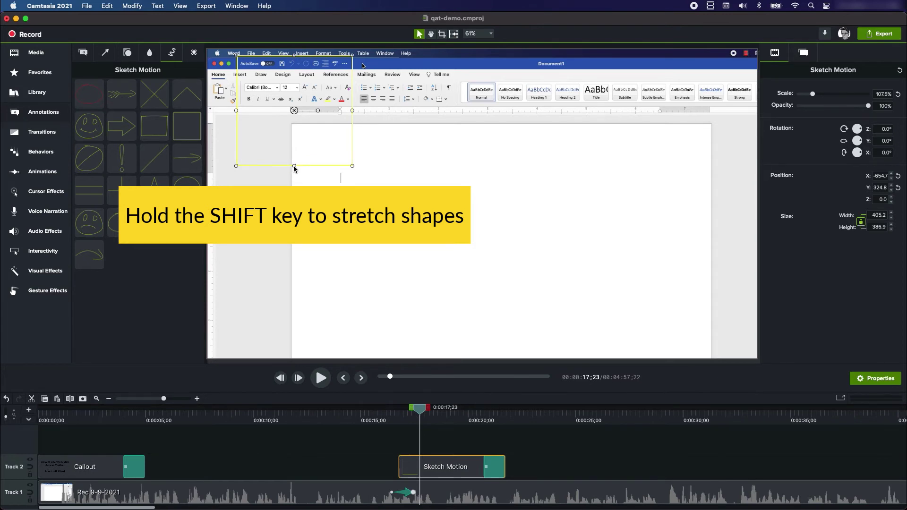
drag(296, 168, 302, 75)
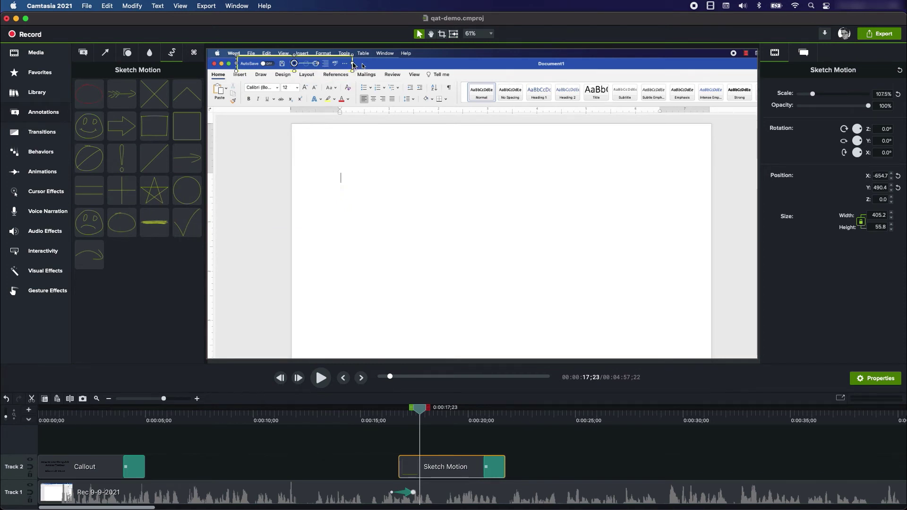
mouse_move(354, 66)
mouse_down()
mouse_move(392, 67)
mouse_move(353, 68)
mouse_up()
click(362, 65)
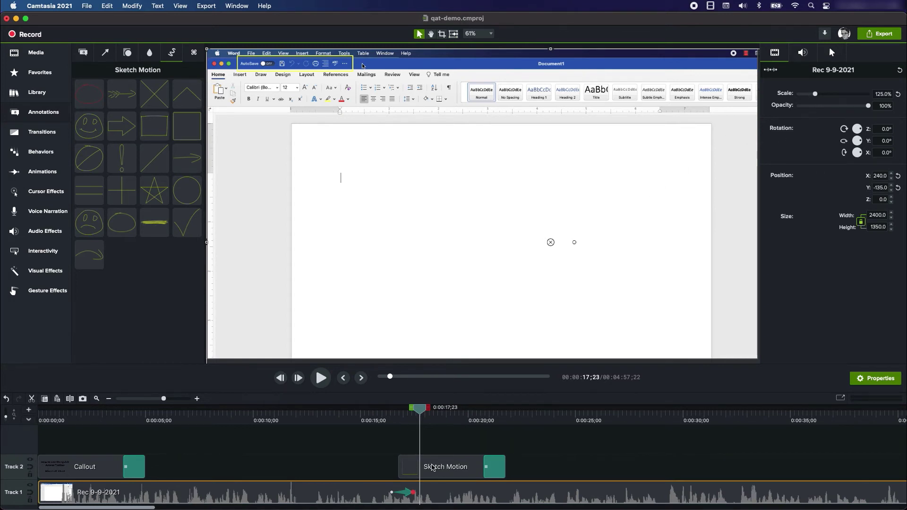
- Raise the yellow Sketch Motion rectangle's line thickness from 3 to 8
click(432, 468)
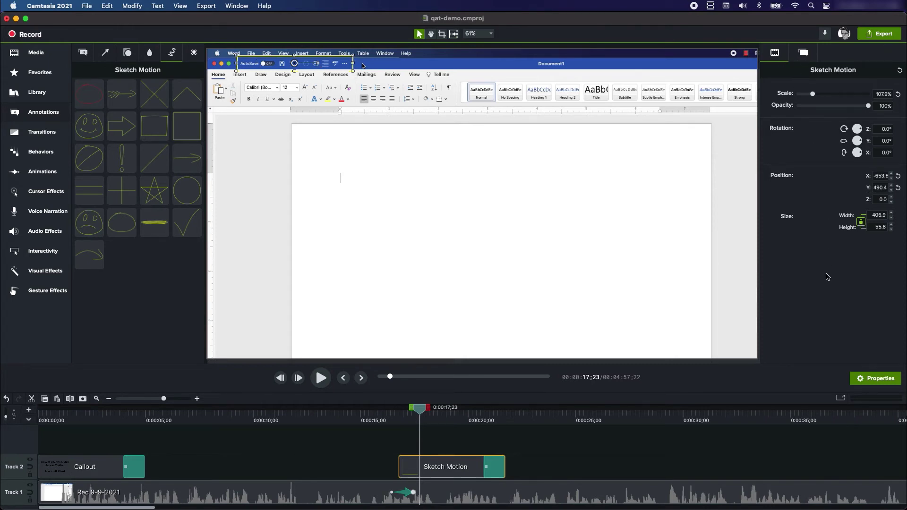
click(806, 55)
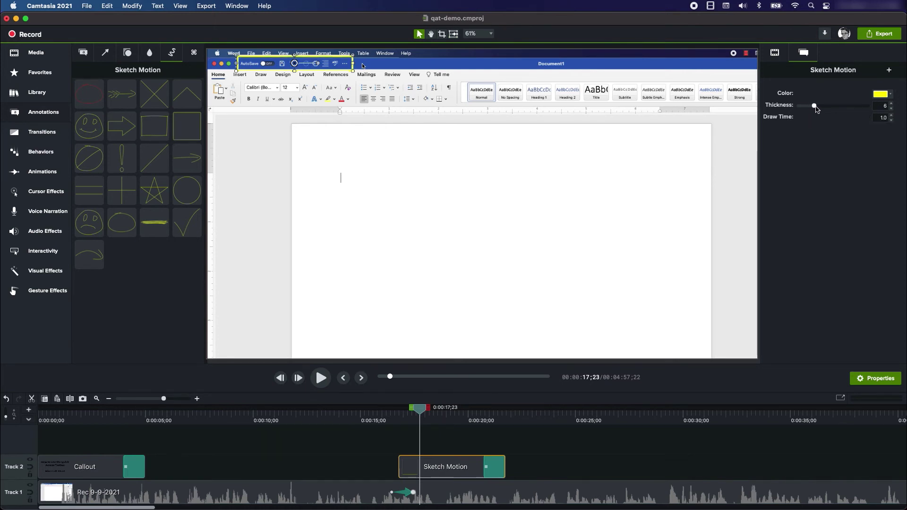
mouse_move(808, 108)
mouse_down()
mouse_move(867, 113)
mouse_move(821, 109)
mouse_up()
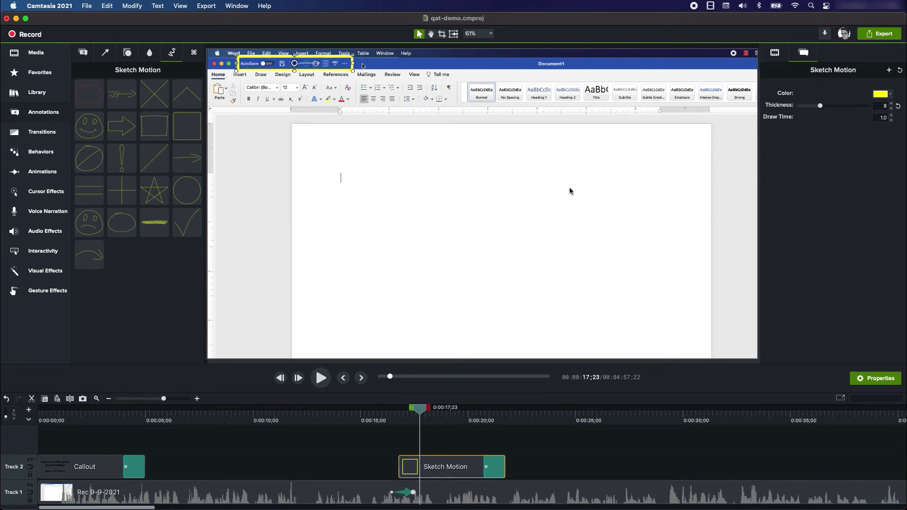
click(283, 162)
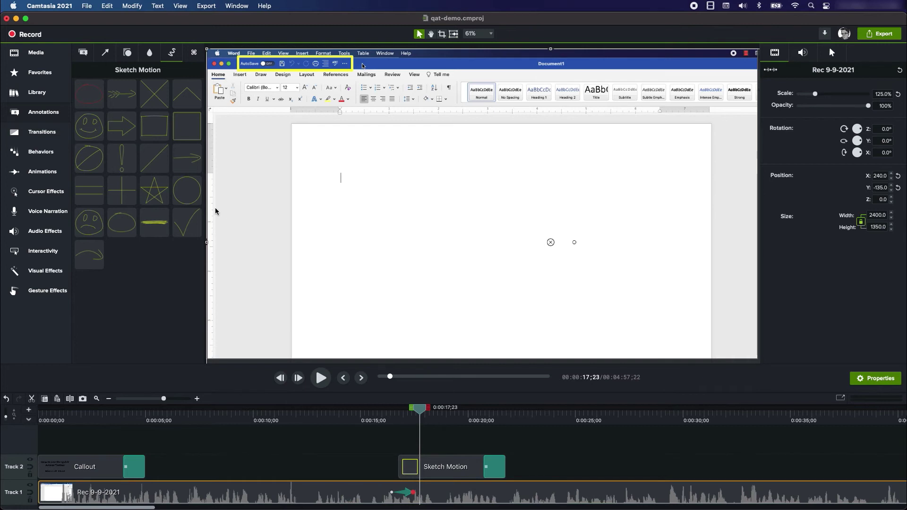
- Move the Sketch Motion clip to start at about 0:00:17;25, when the zoom-in ends
click(389, 420)
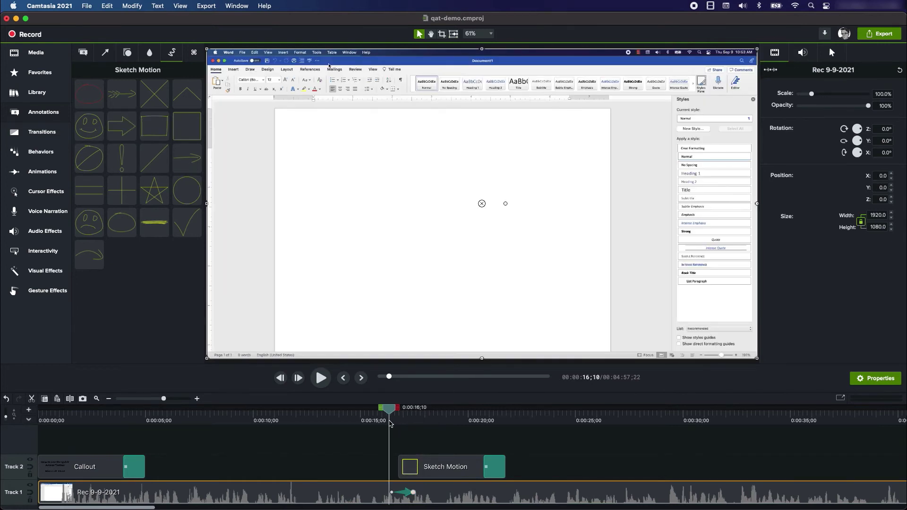
drag(391, 424, 422, 429)
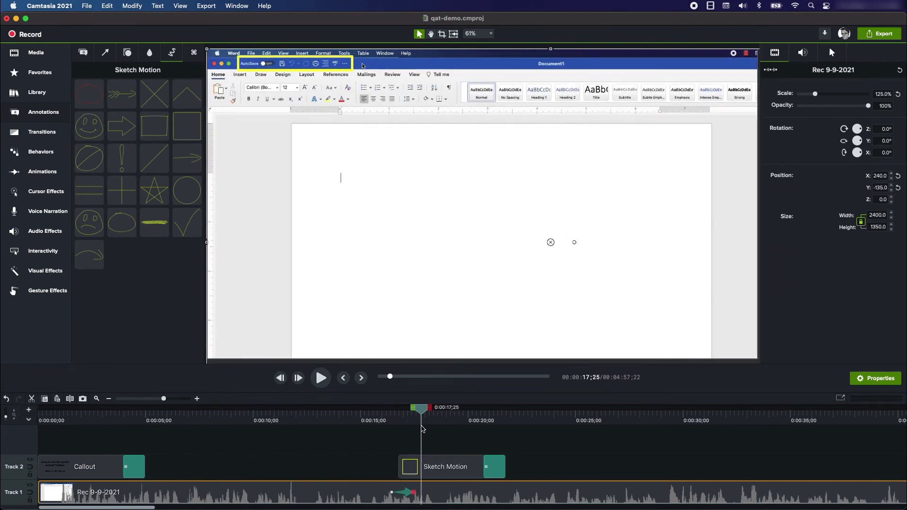
click(426, 470)
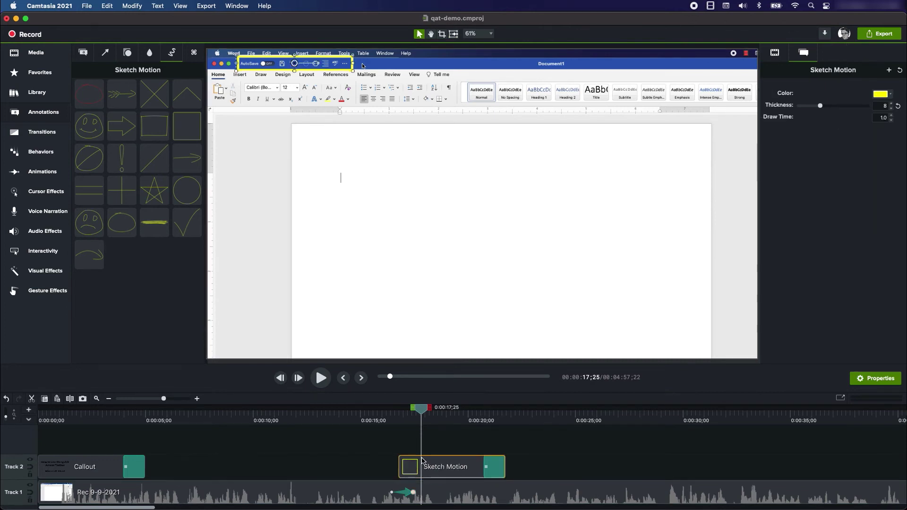
drag(425, 470, 446, 472)
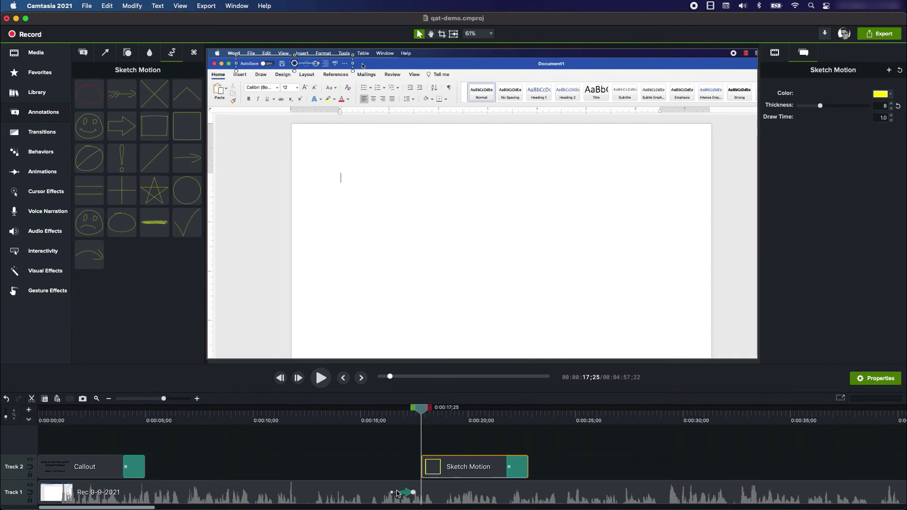
drag(398, 420, 456, 427)
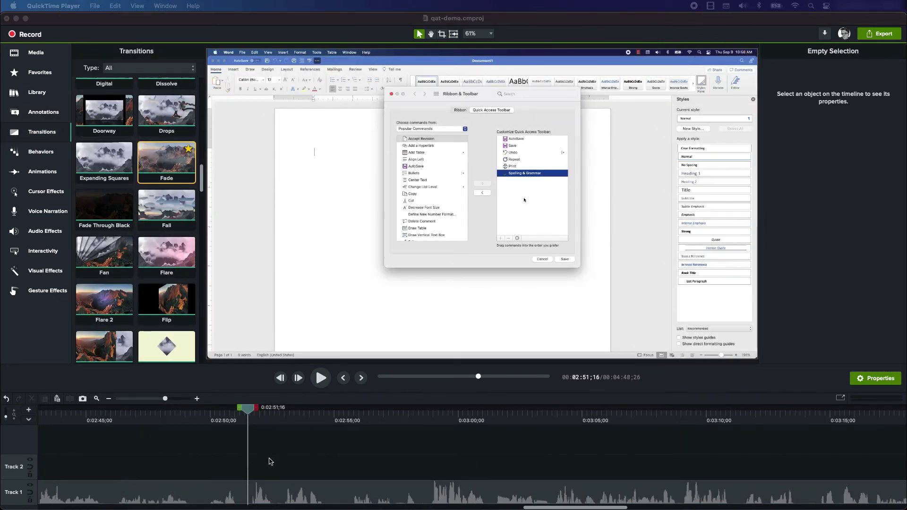
- Select the timeline range from about 2:51 to 2:58 that holds the mistake
drag(250, 412, 245, 438)
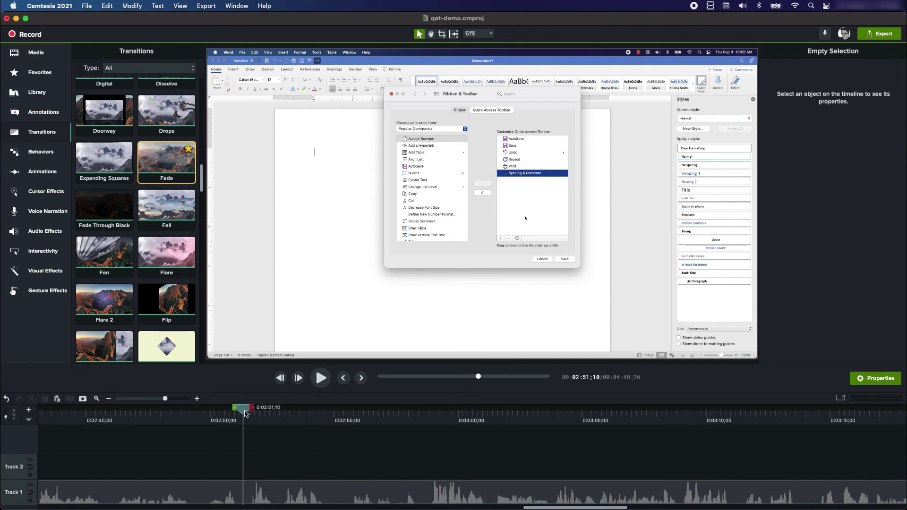
drag(246, 414, 251, 416)
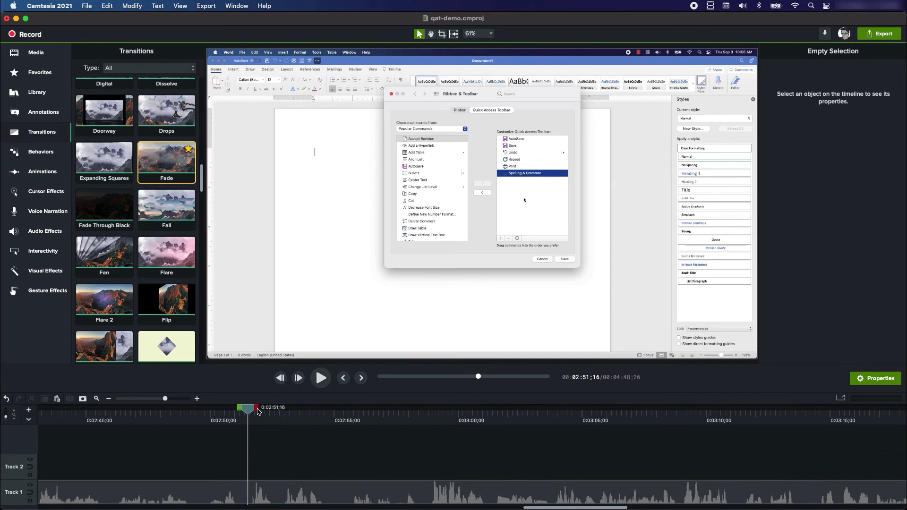
drag(257, 408, 435, 422)
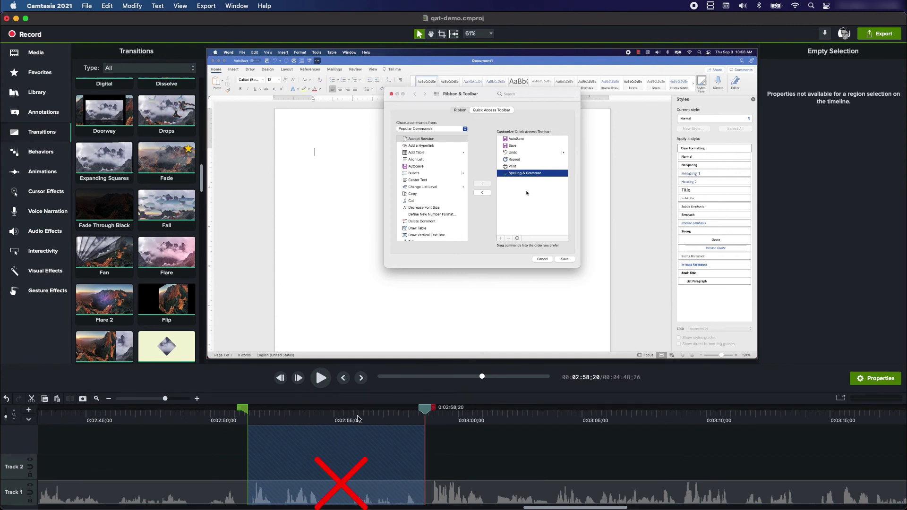
- Ripple-delete the selected range, shortening the project to 4:41;22
right_click(343, 492)
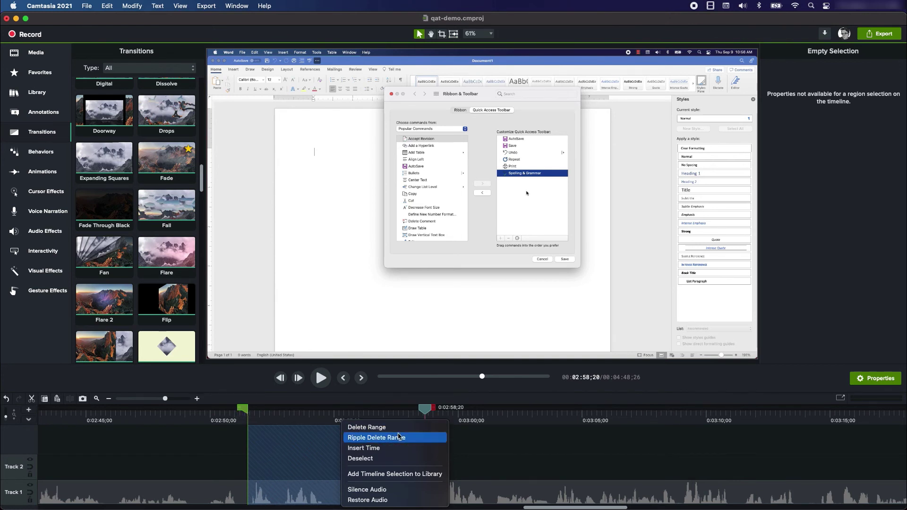
click(365, 441)
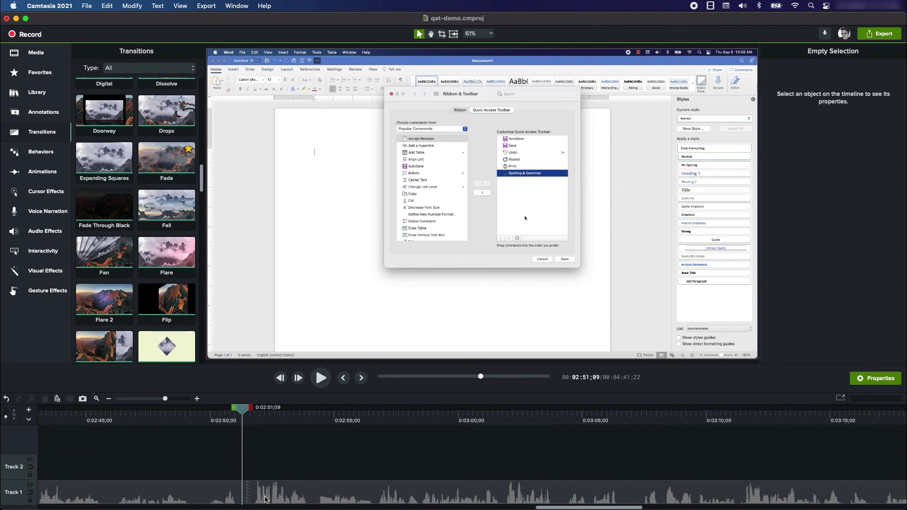
mouse_move(243, 410)
mouse_down()
mouse_move(269, 415)
mouse_move(227, 414)
mouse_move(248, 417)
mouse_up()
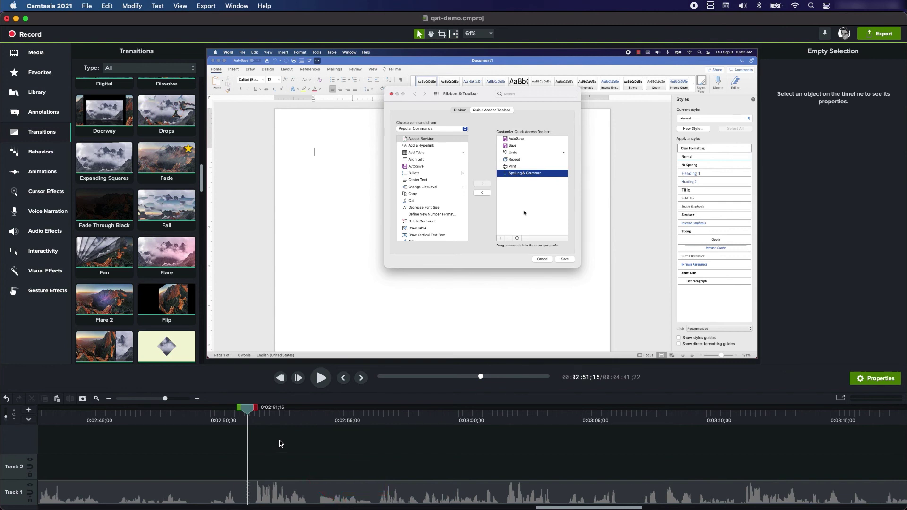
- Scrub to the 'Thanks for Watching!' ending and bring up the export destinations
mouse_move(249, 412)
mouse_down()
mouse_move(403, 420)
mouse_move(211, 426)
mouse_move(231, 410)
mouse_move(206, 410)
mouse_move(257, 415)
mouse_up()
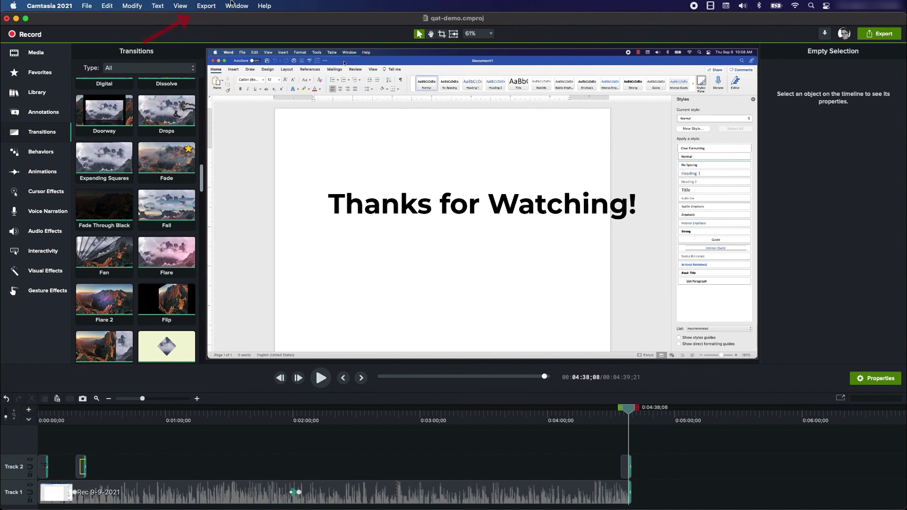
click(206, 6)
mouse_move(236, 6)
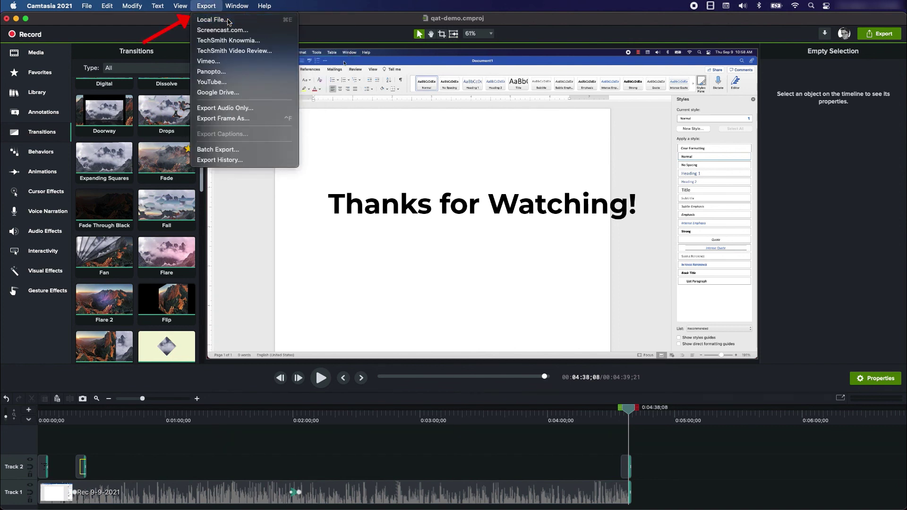
- Export the project as a local MP4 file named qat-demo-final
click(229, 20)
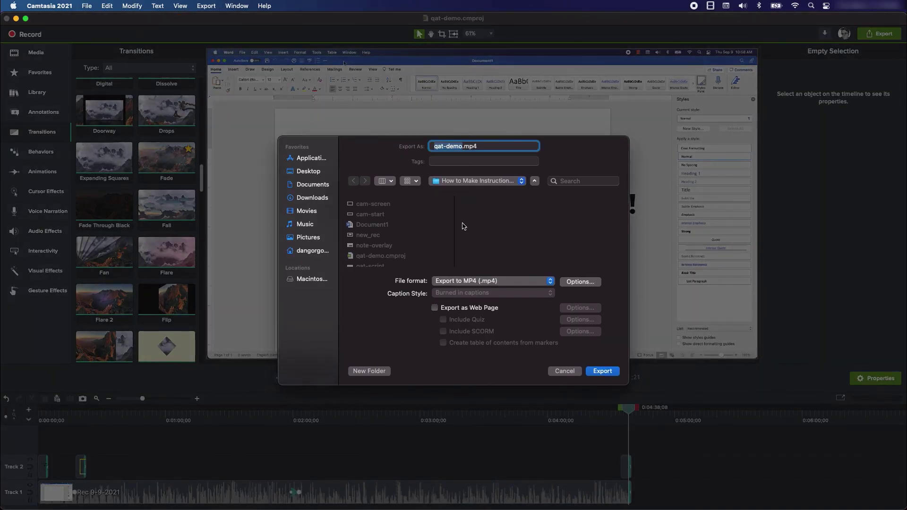
text(qat-demo-final)
click(603, 372)
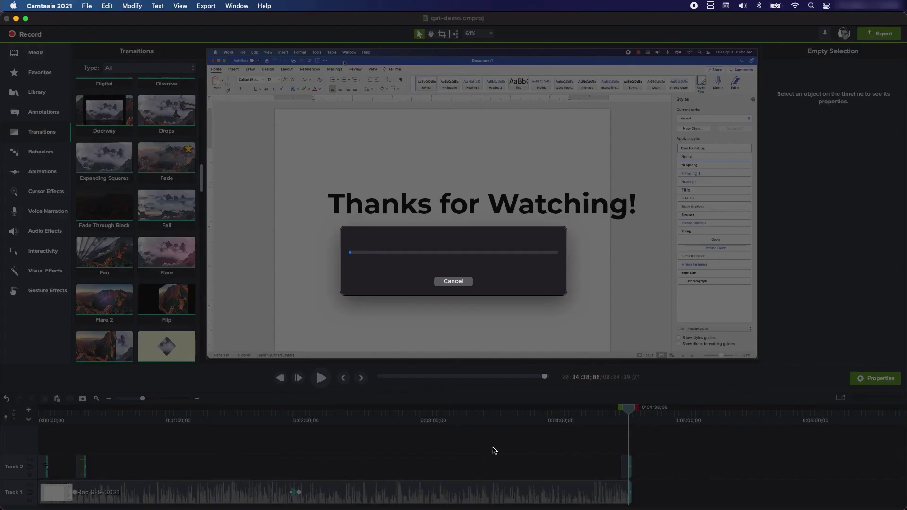